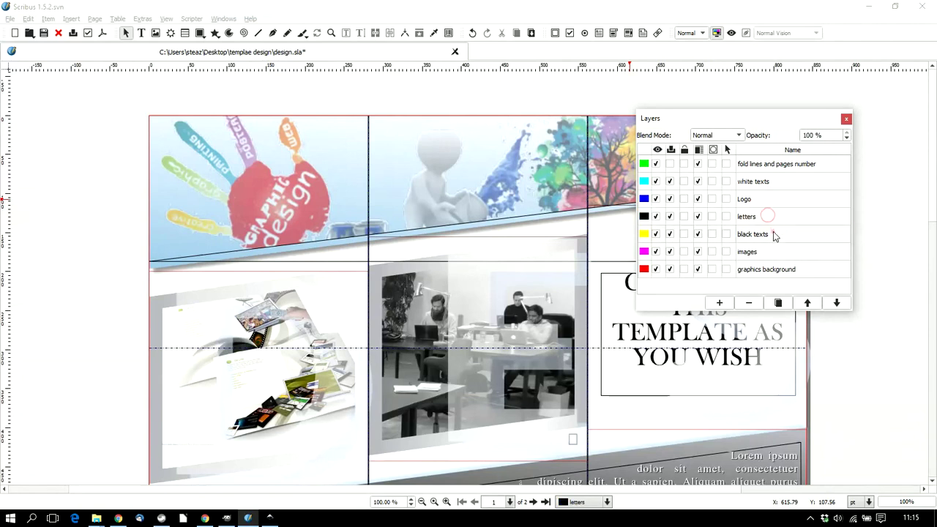
Make the fold lines and pages number layer active and switch the document to preview mode.
click(776, 251)
click(777, 269)
click(775, 163)
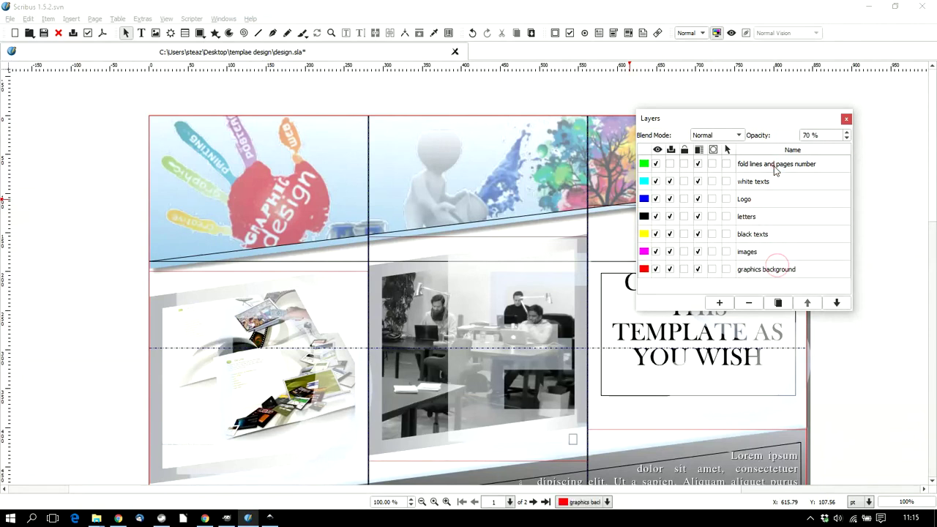
drag(763, 122, 790, 302)
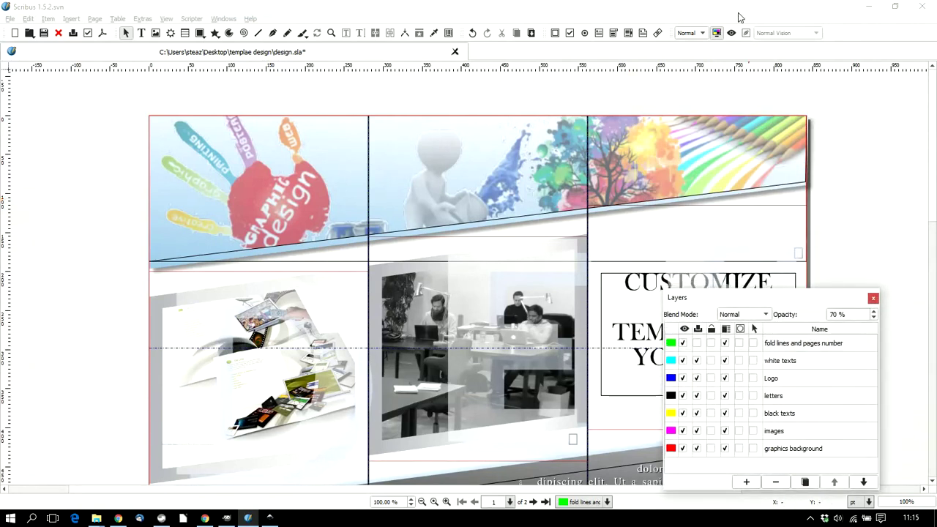
click(732, 33)
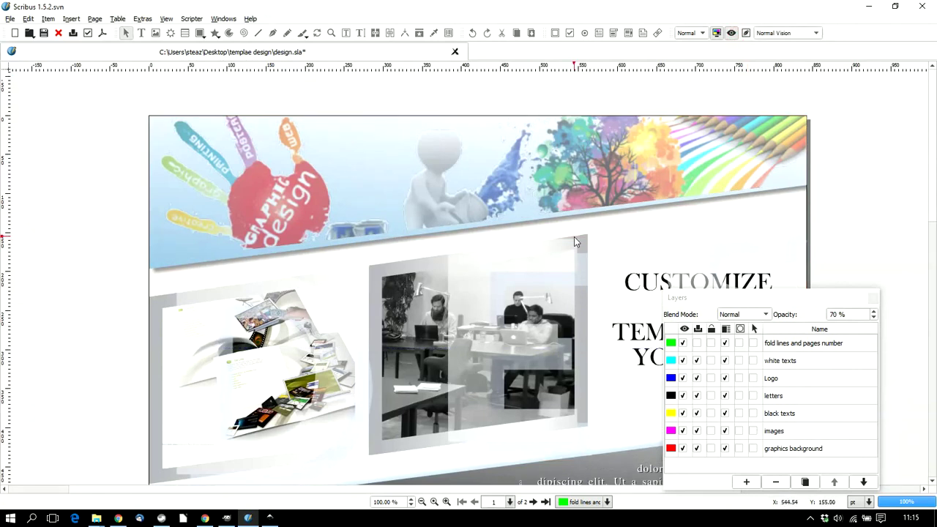
Enable printing for the fold lines and pages number layer to show the fold lines in the preview.
scroll(573, 236, down, 3)
scroll(577, 236, down, 4)
scroll(578, 237, down, 5)
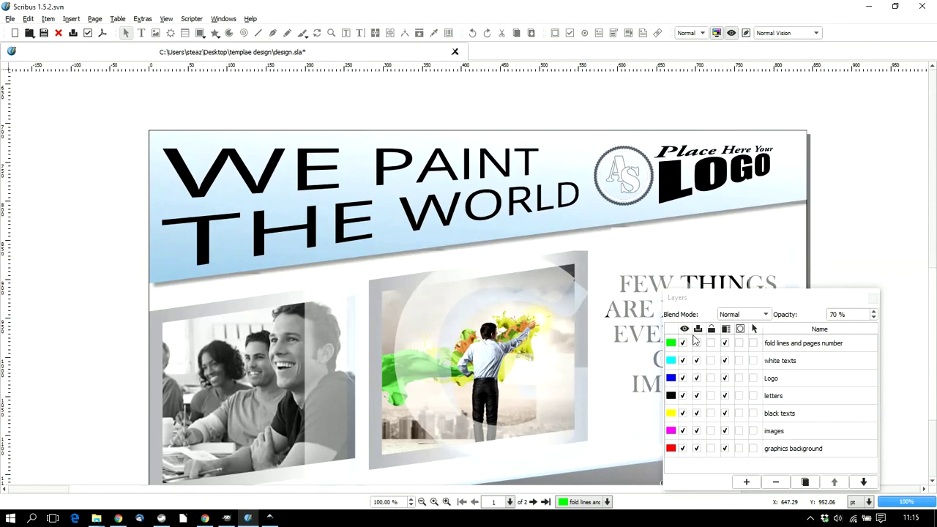
click(697, 346)
scroll(539, 335, down, 3)
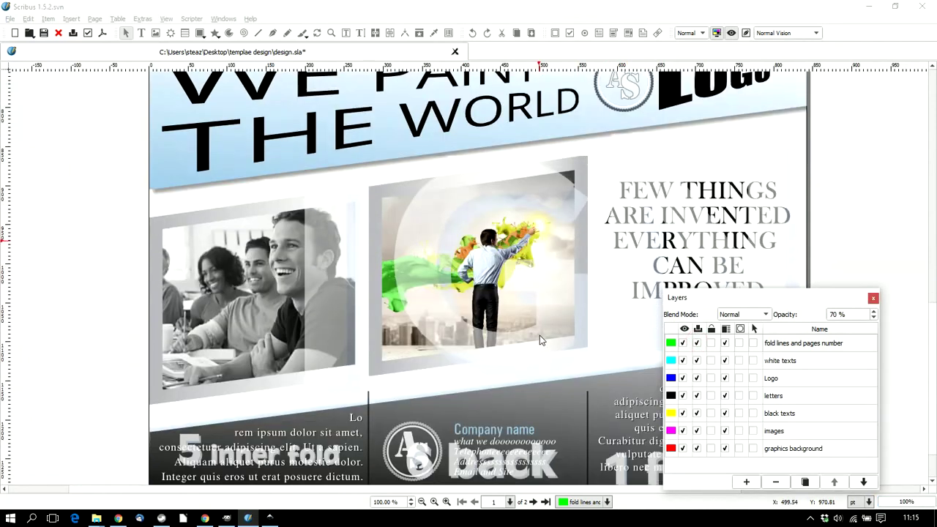
Hide the fold lines and pages number layer and turn its printing off.
click(683, 344)
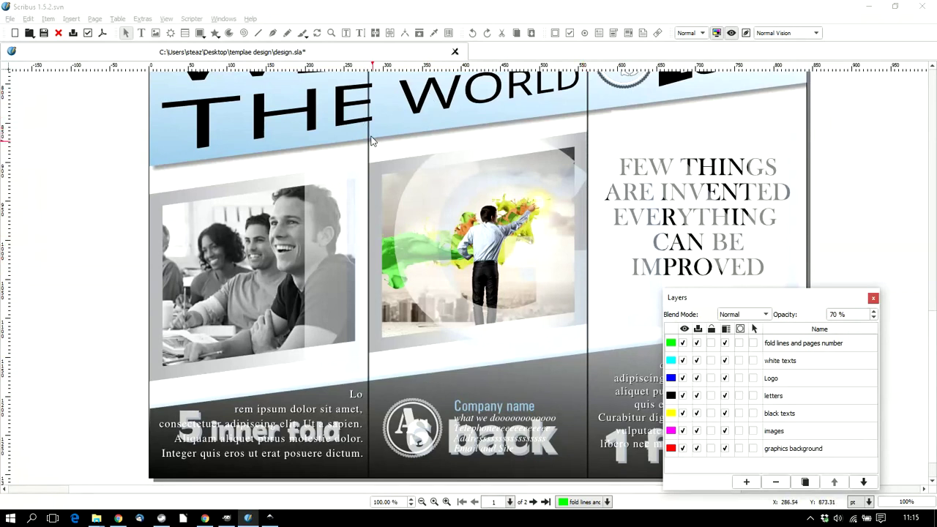
click(683, 344)
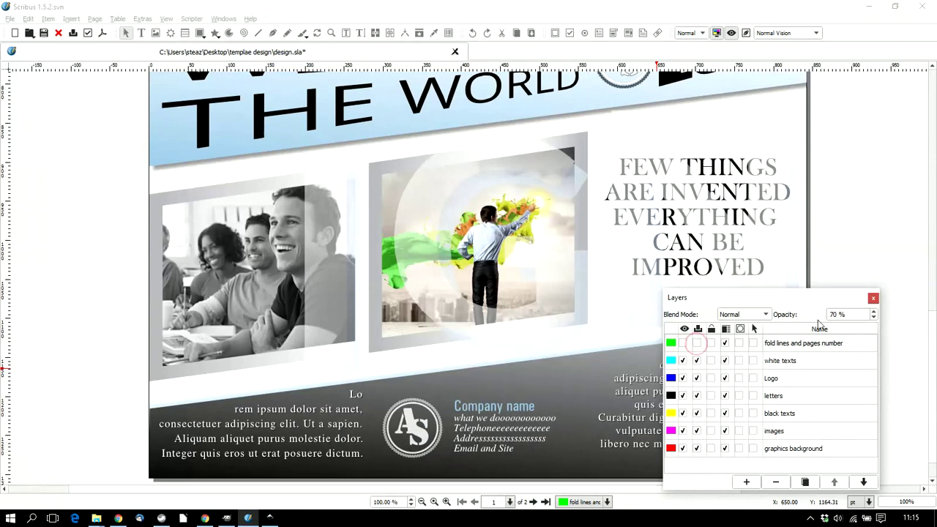
drag(805, 299, 818, 212)
scroll(442, 300, up, 3)
scroll(442, 300, up, 15)
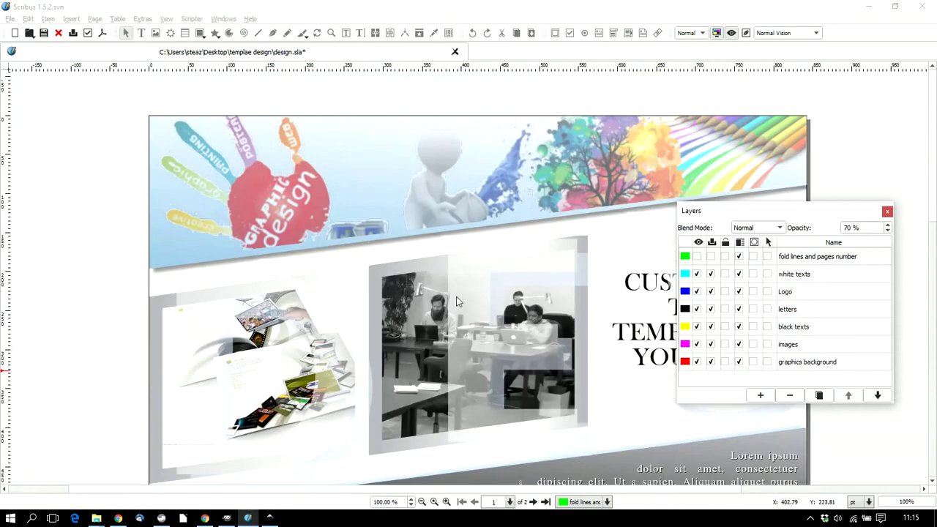
Leave preview mode and hide the white texts, Logo, letters, black texts, images and graphics background layers.
click(731, 33)
drag(786, 221, 761, 111)
scroll(341, 312, down, 2)
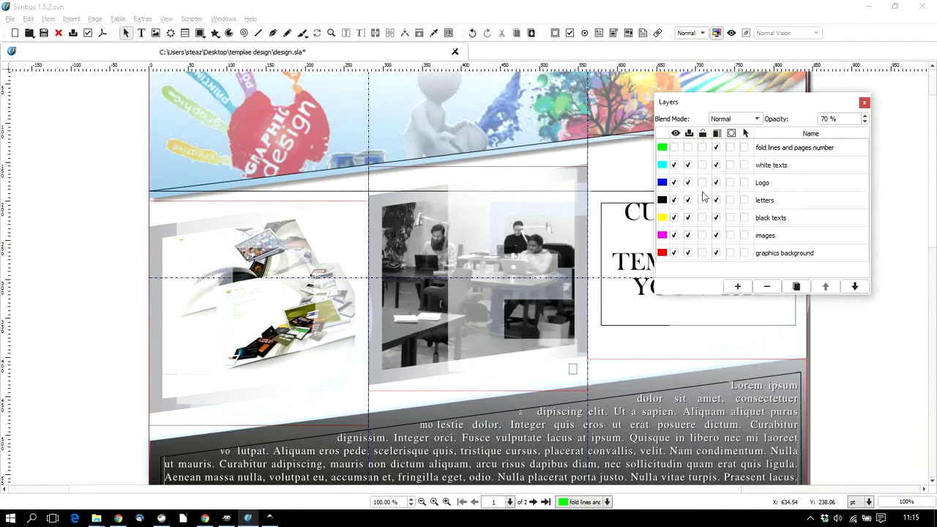
click(673, 183)
click(673, 200)
click(673, 217)
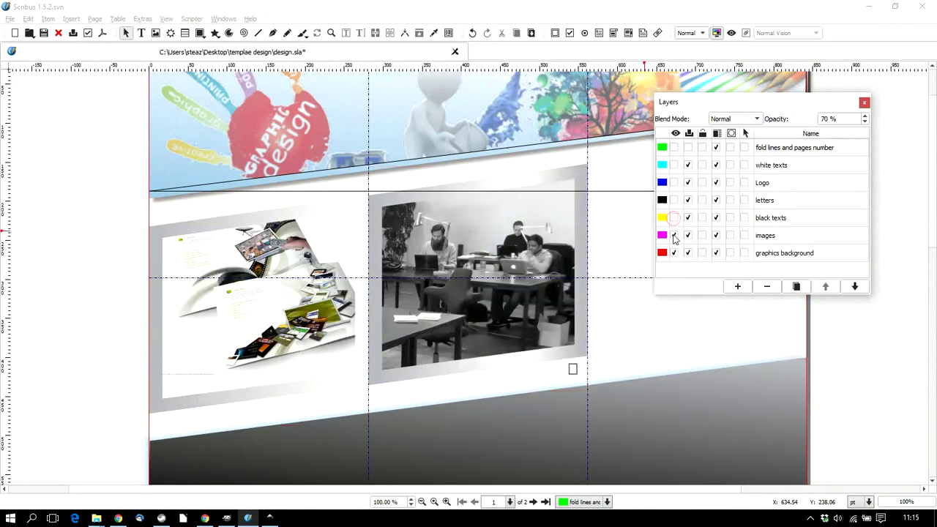
click(674, 235)
click(673, 252)
Show only the letters layer and make it the active layer.
click(673, 200)
scroll(441, 301, down, 5)
scroll(442, 302, down, 2)
scroll(443, 303, up, 5)
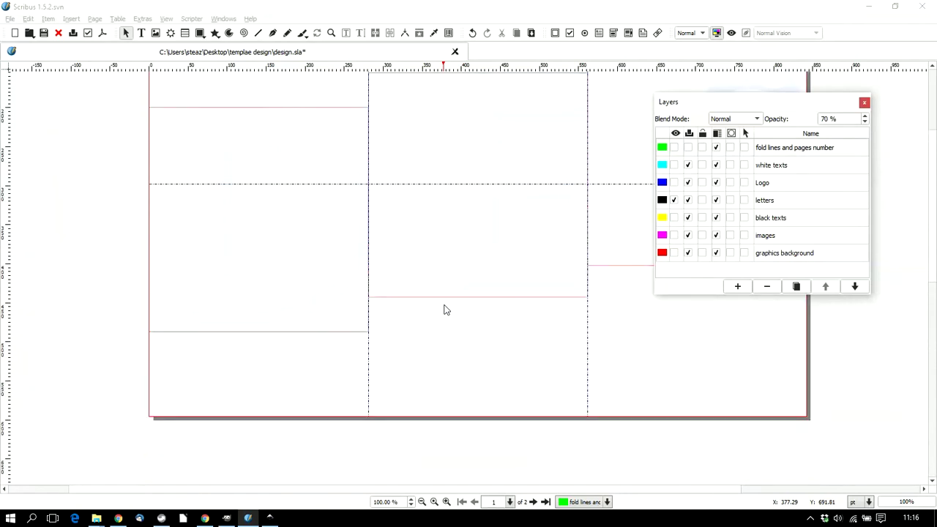
click(317, 226)
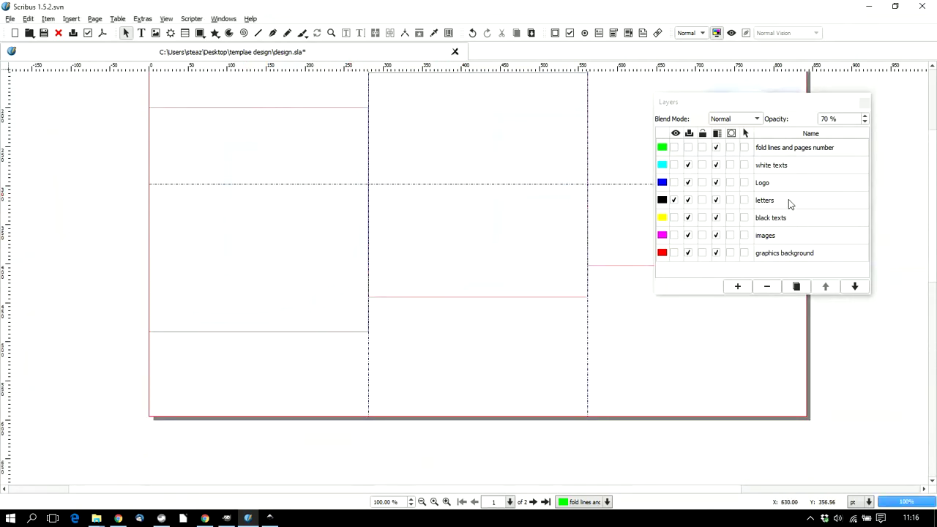
click(788, 200)
Open the text frame in the left column of page 1 for text editing.
click(342, 221)
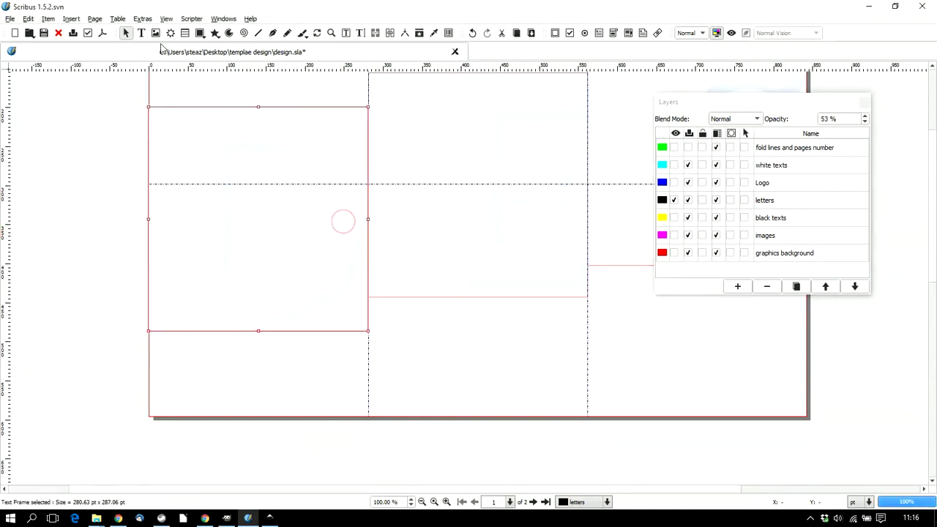
click(210, 231)
double_click(172, 233)
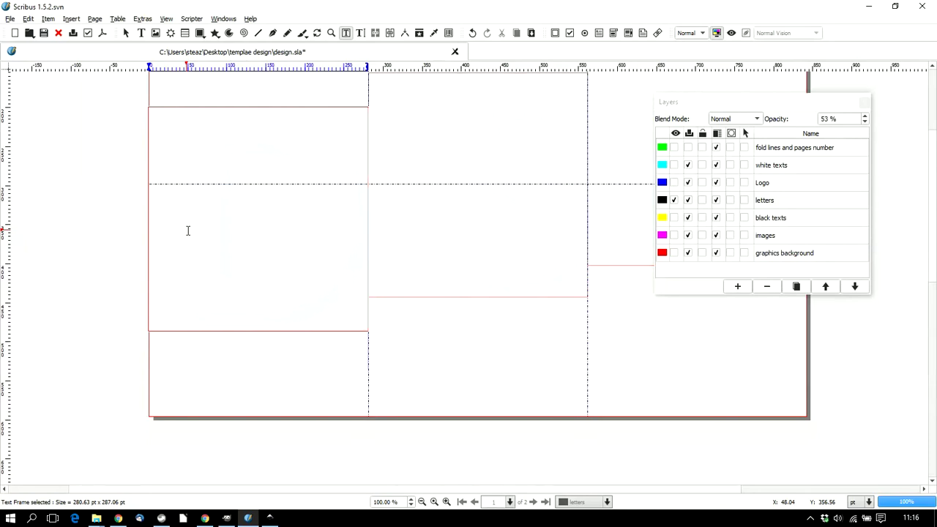
Examine how the letters text frames are laid out and linked across the three columns of both pages.
scroll(187, 231, down, 3)
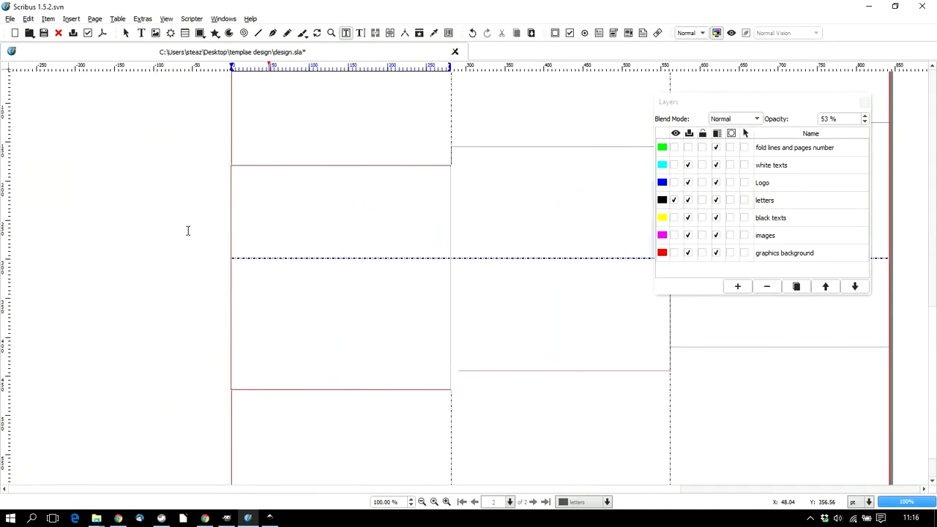
scroll(188, 231, down, 3)
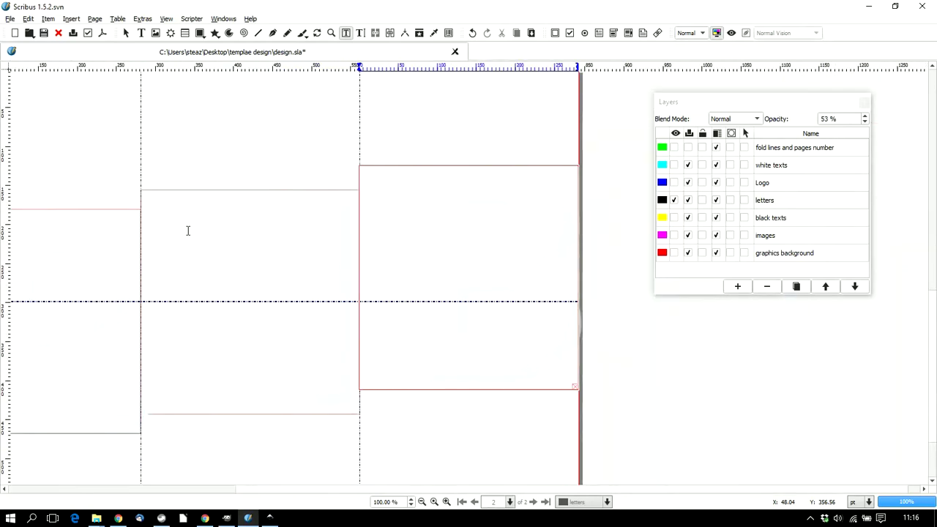
scroll(354, 293, up, 2)
scroll(355, 295, down, 6)
scroll(354, 299, up, 3)
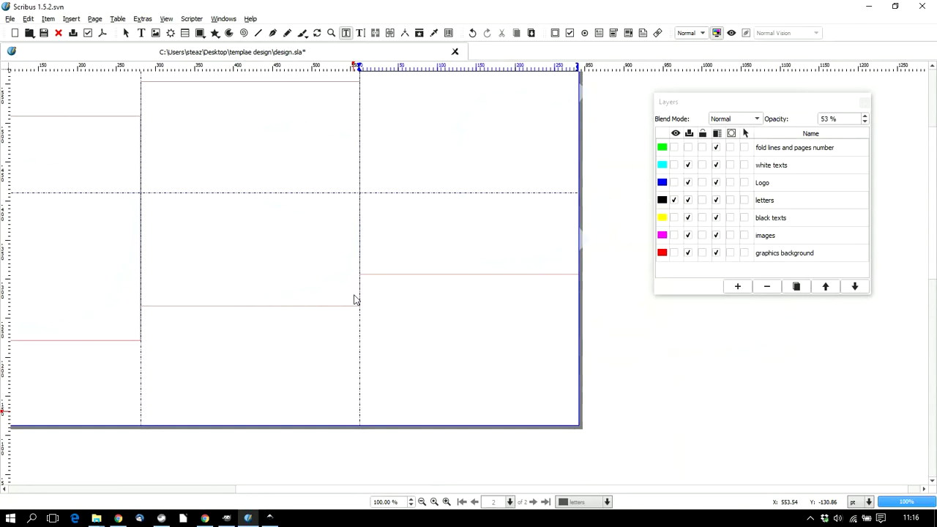
scroll(356, 299, down, 3)
scroll(349, 297, up, 2)
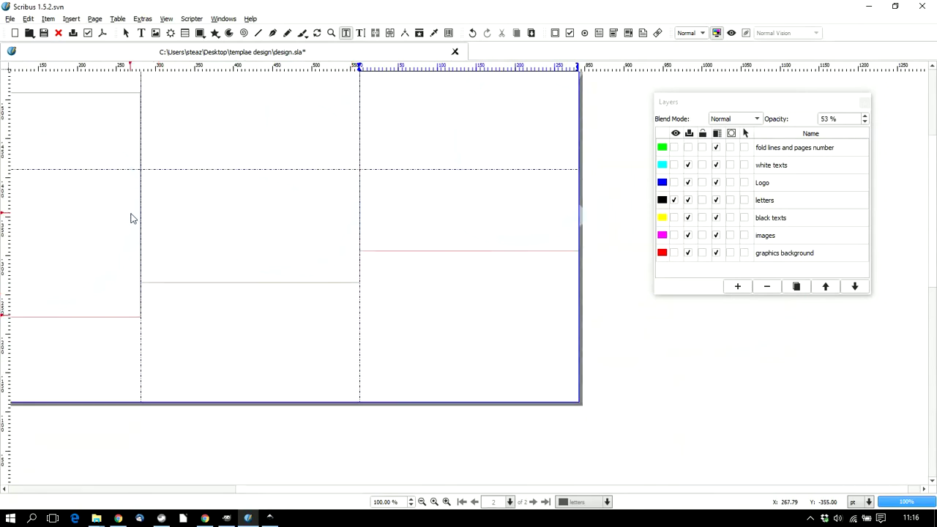
scroll(132, 218, up, 3)
scroll(131, 218, left, 5)
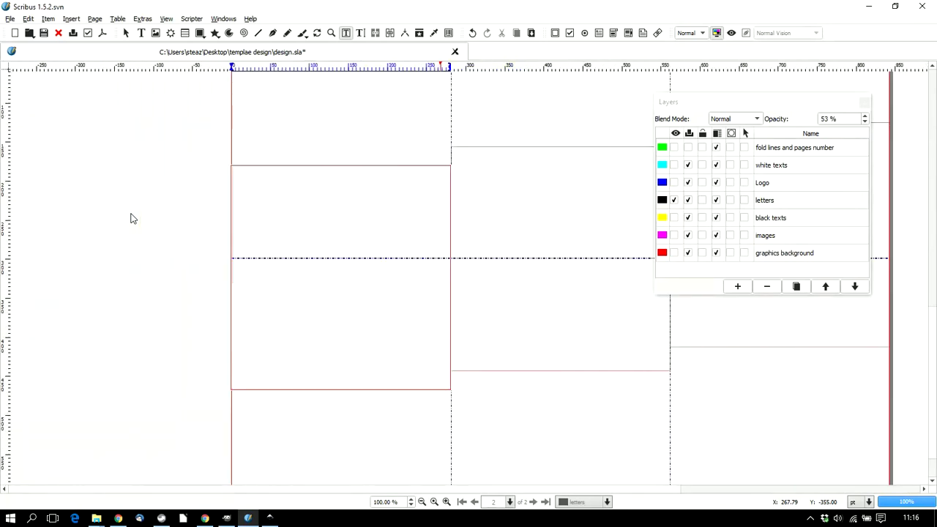
scroll(337, 301, down, 3)
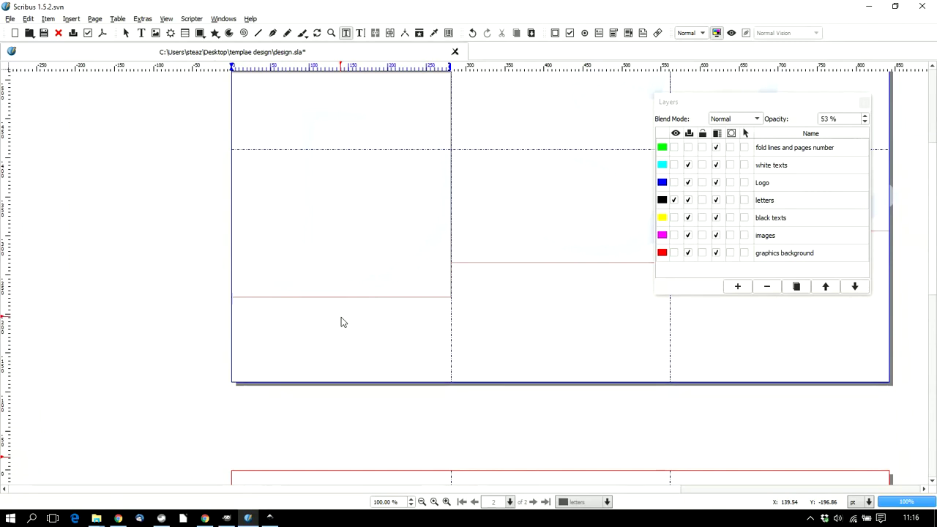
scroll(341, 322, up, 5)
scroll(341, 321, down, 1)
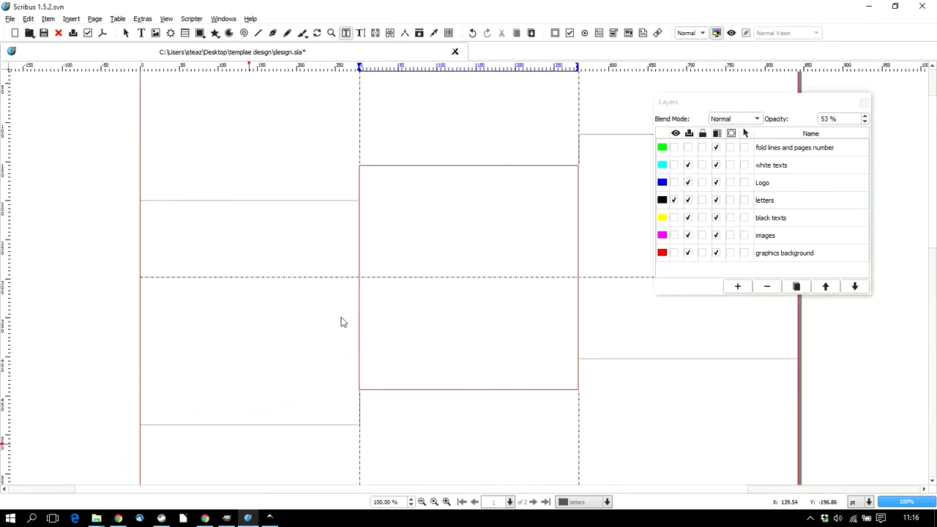
scroll(341, 322, right, 3)
scroll(341, 322, down, 1)
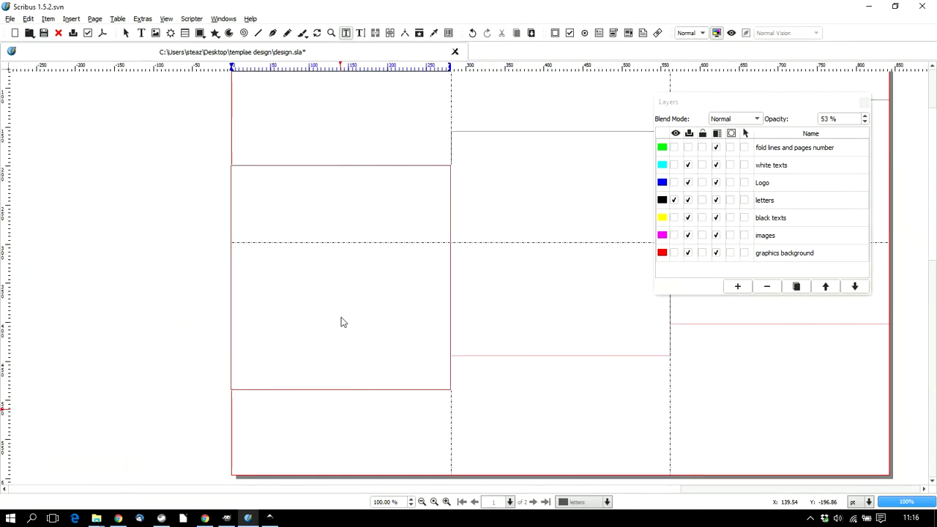
At 40% zoom, step the text cursor forward and back through the linked letters frames of both pages to examine their order.
click(397, 502)
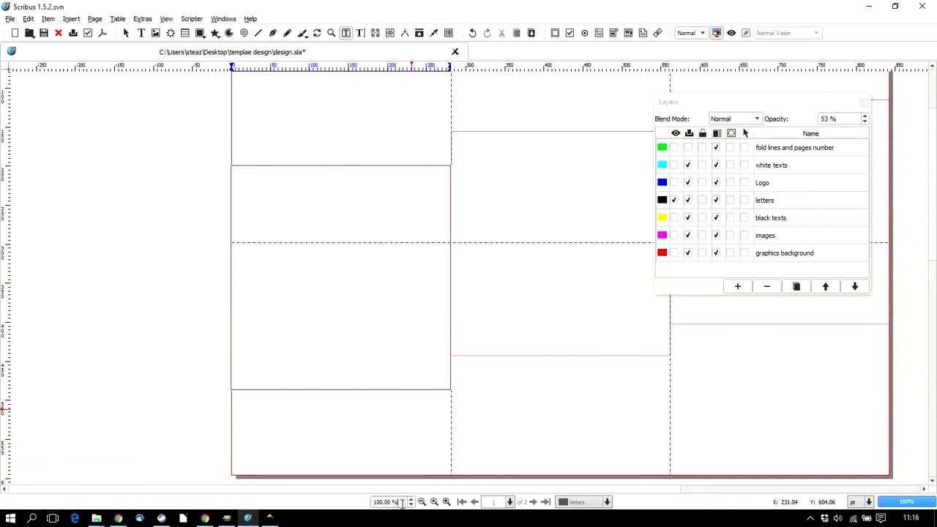
scroll(402, 503, down, 4)
scroll(401, 503, down, 5)
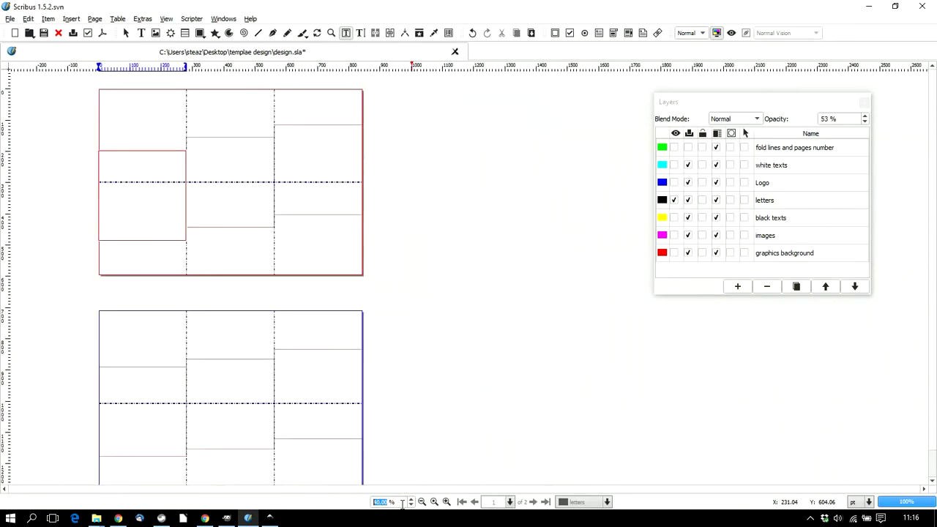
click(103, 175)
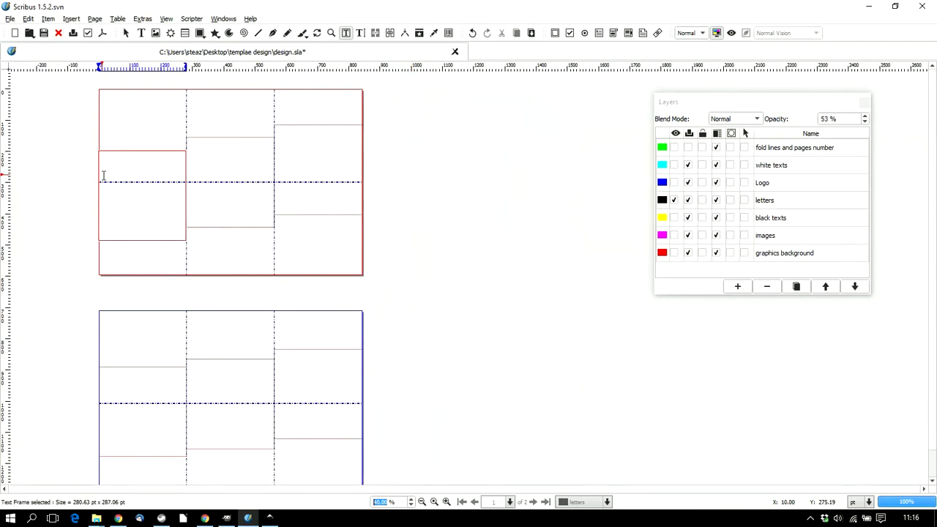
key(Tab)
key(Tab)
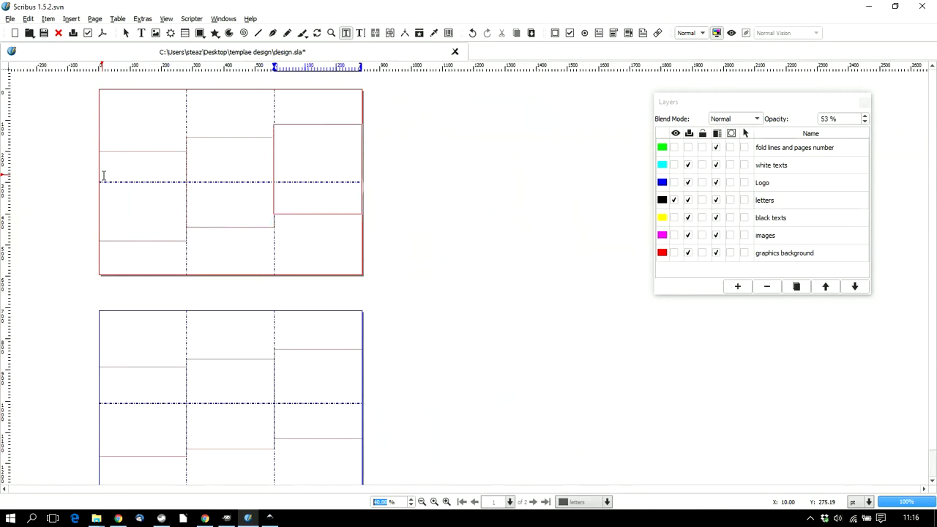
key(Tab)
key(Tab)
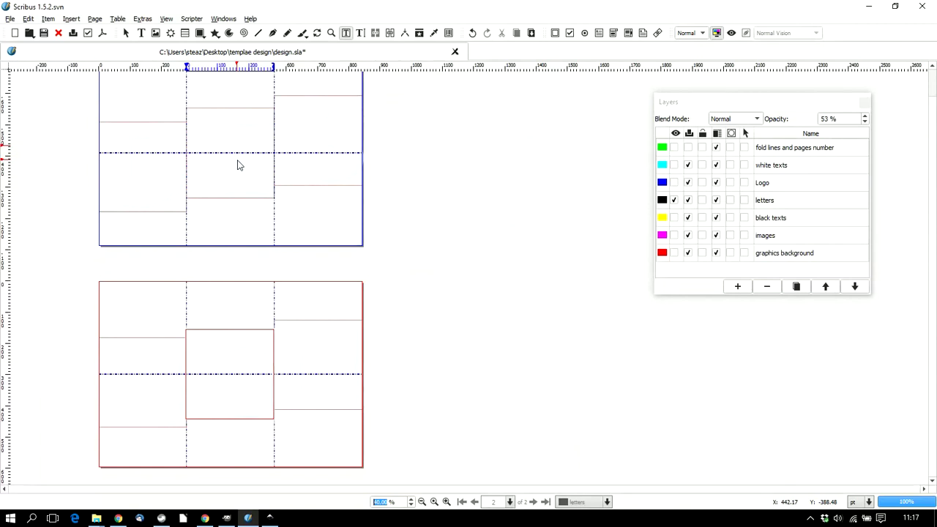
key(shift+Tab)
key(shift+Tab)
key(shift+Tab)
key(shift+Tab)
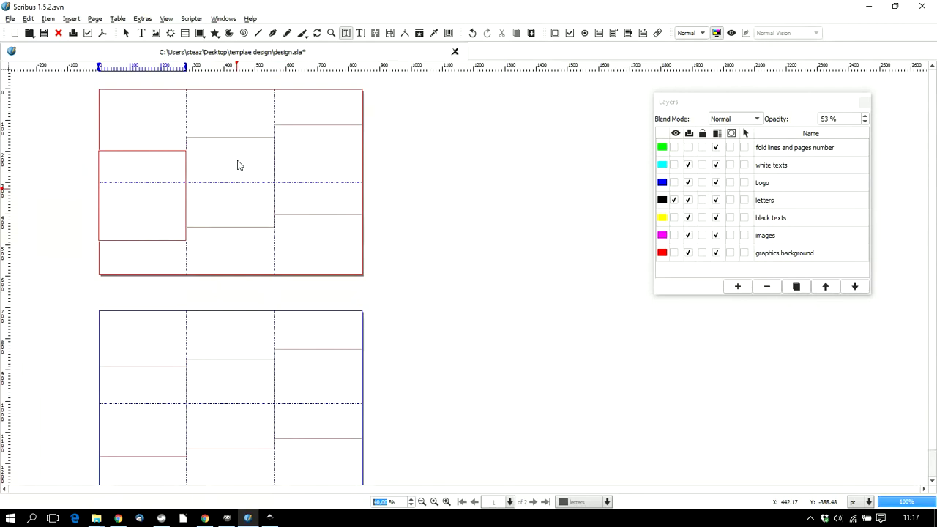
key(Tab)
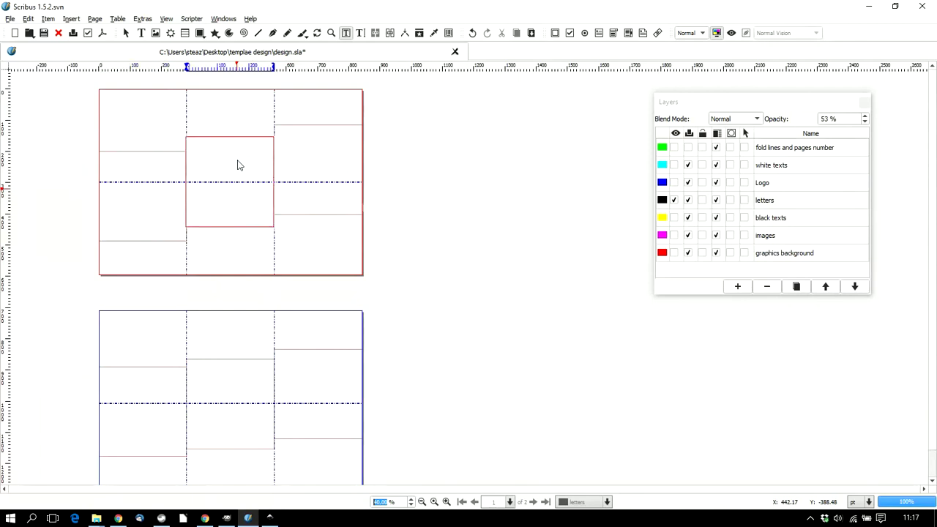
key(Tab)
key(Tab)
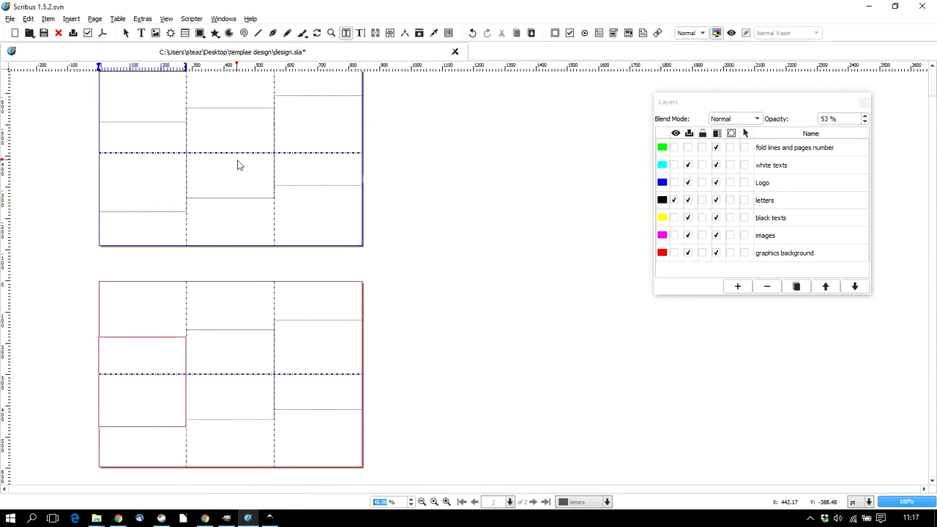
key(Tab)
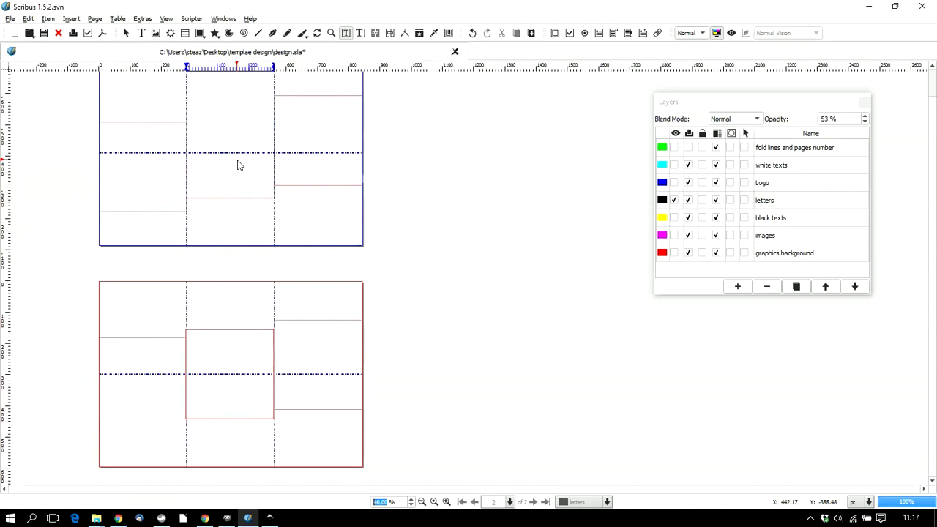
key(shift+Tab)
key(shift+Tab)
key(shift+Tab)
key(shift+Tab)
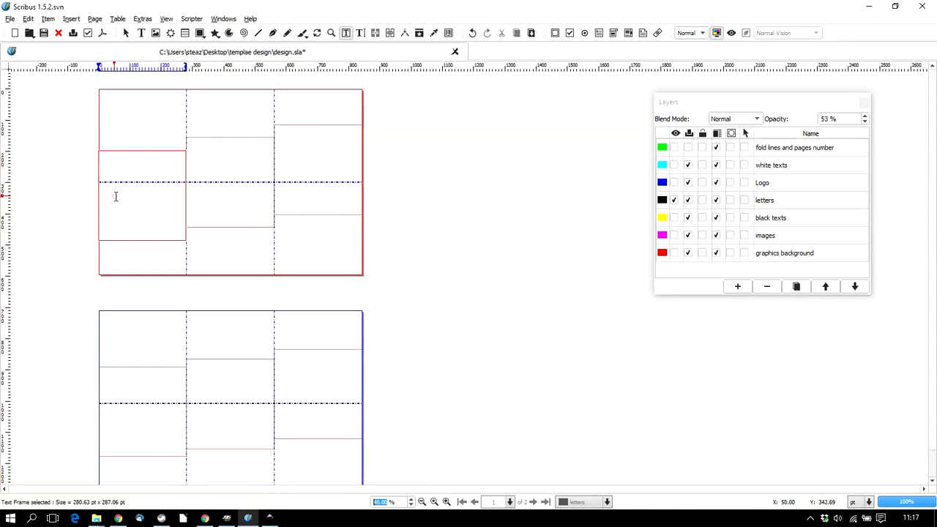
key(Tab)
key(Tab)
key(Tab)
key(Tab)
key(Tab)
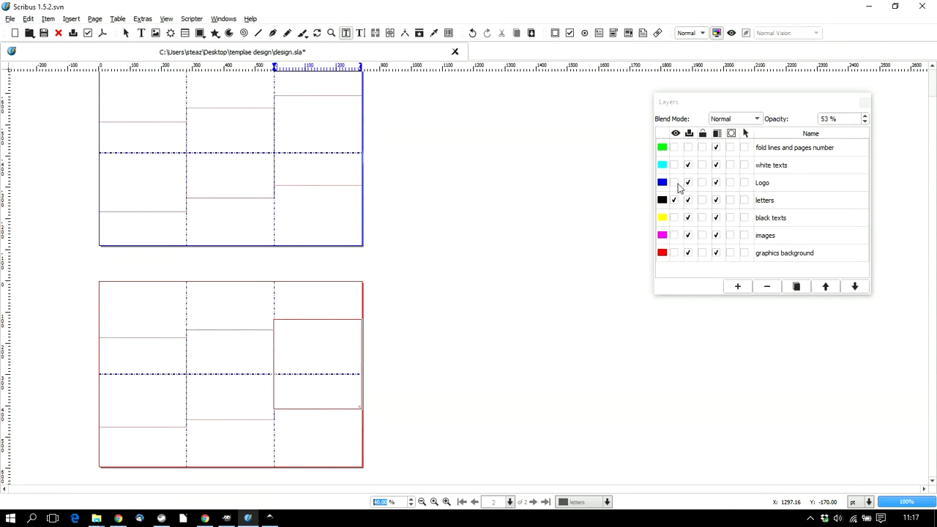
Turn on the visibility of the black texts, images and graphics background layers, and make graphics background the active layer.
click(768, 220)
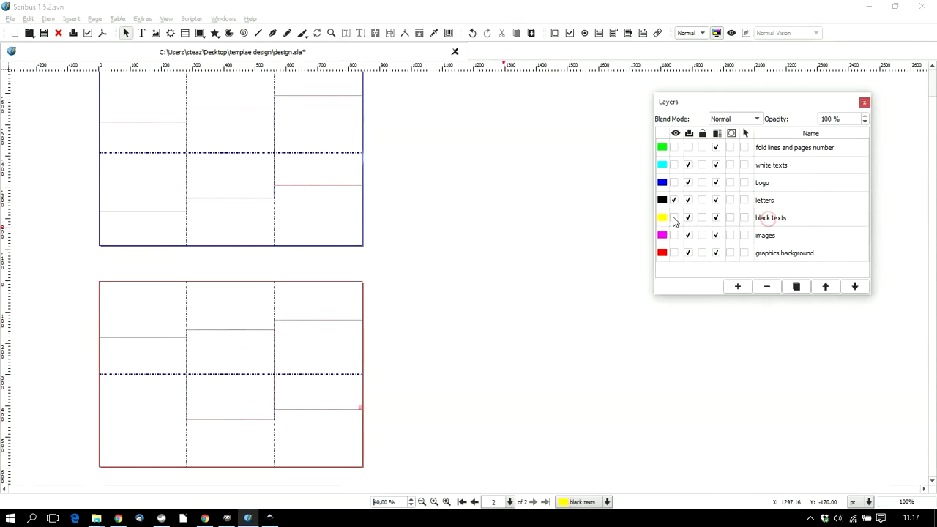
click(673, 217)
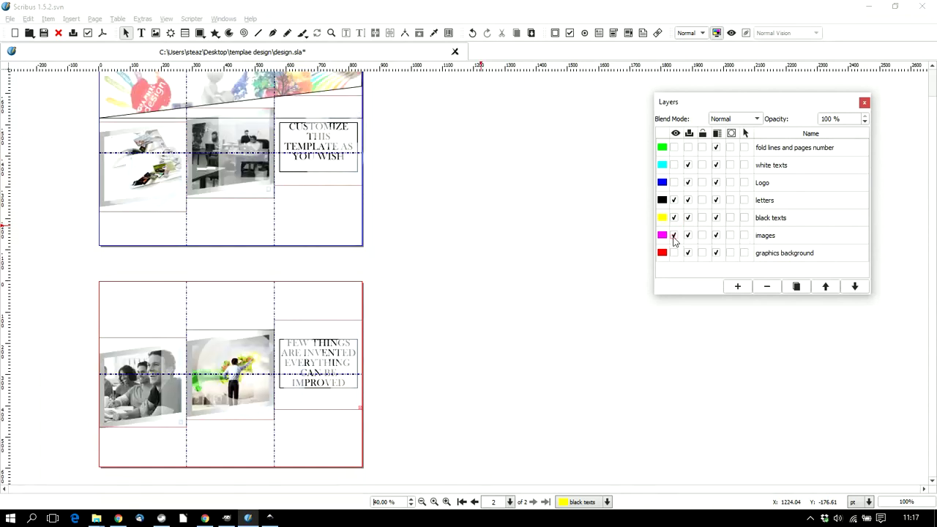
click(775, 235)
click(674, 252)
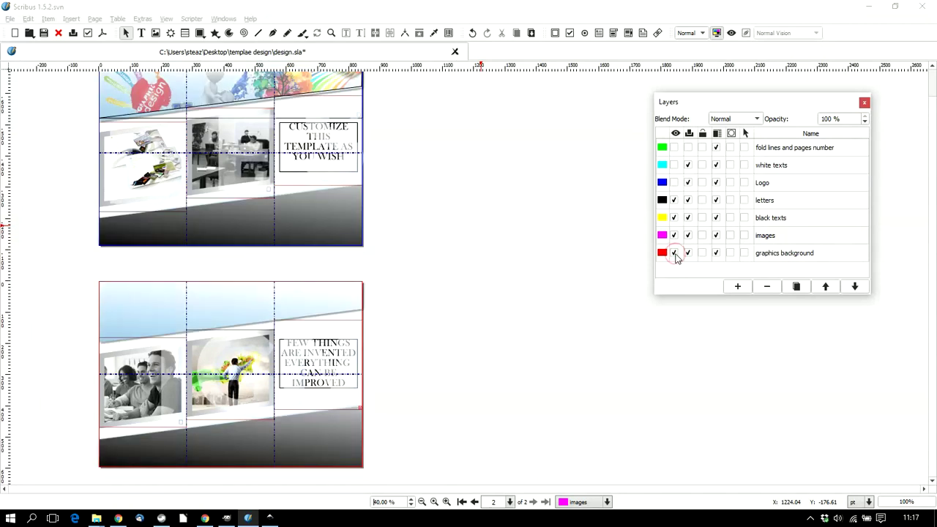
click(785, 252)
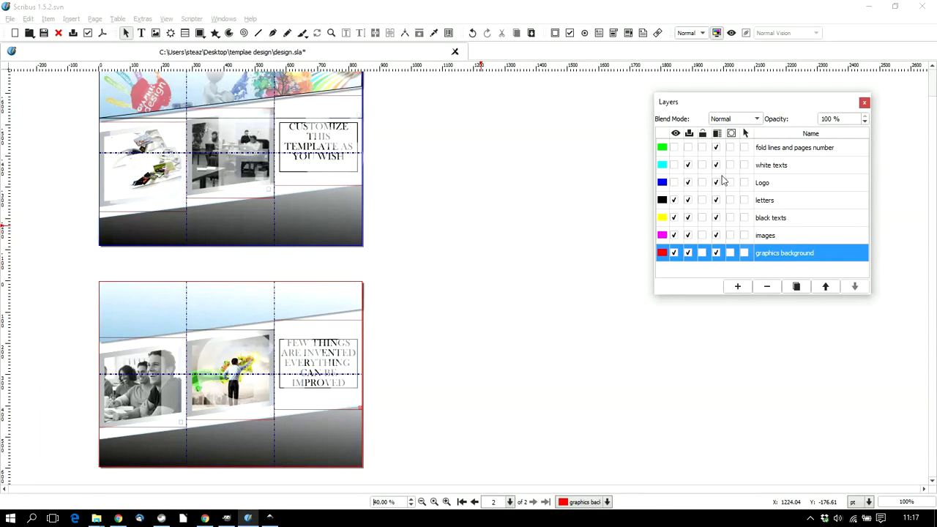
Turn on the visibility of the Logo and white texts layers and check their content on both pages.
click(674, 182)
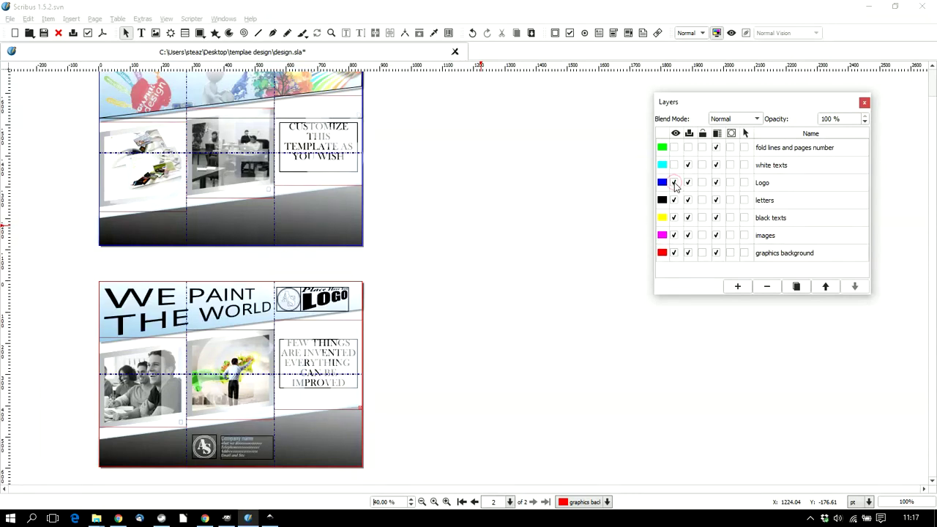
scroll(503, 315, up, 1)
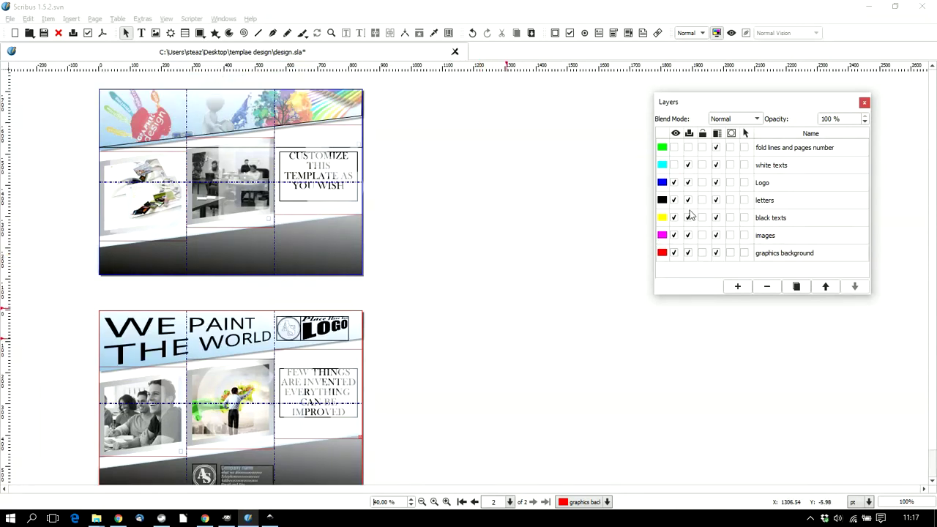
click(674, 166)
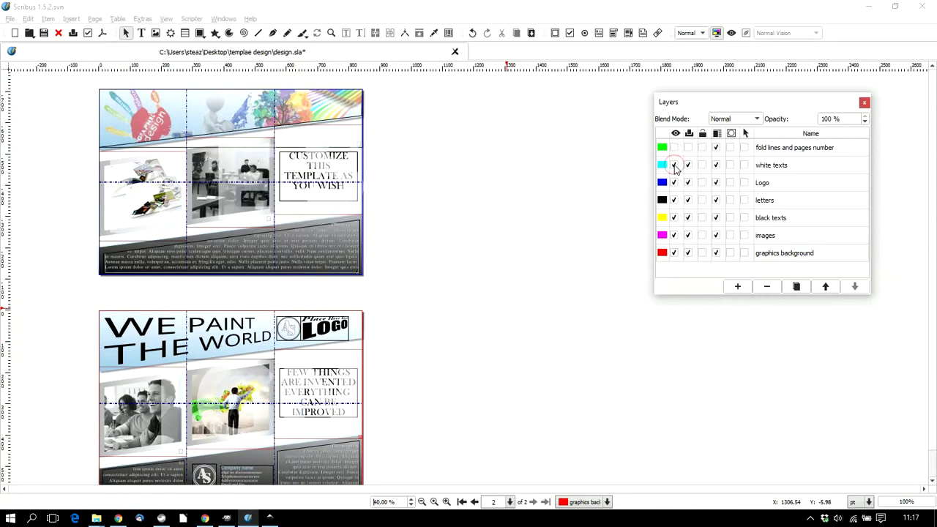
scroll(378, 308, down, 1)
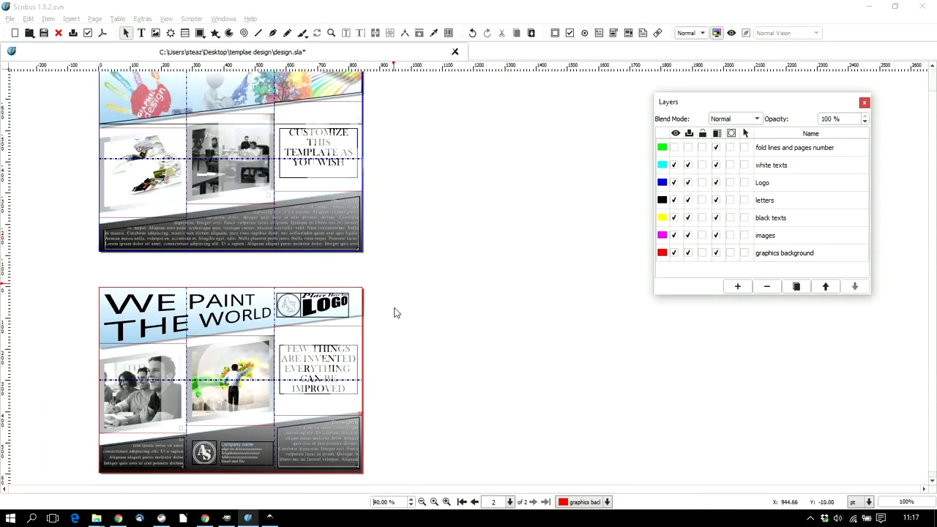
scroll(419, 315, up, 1)
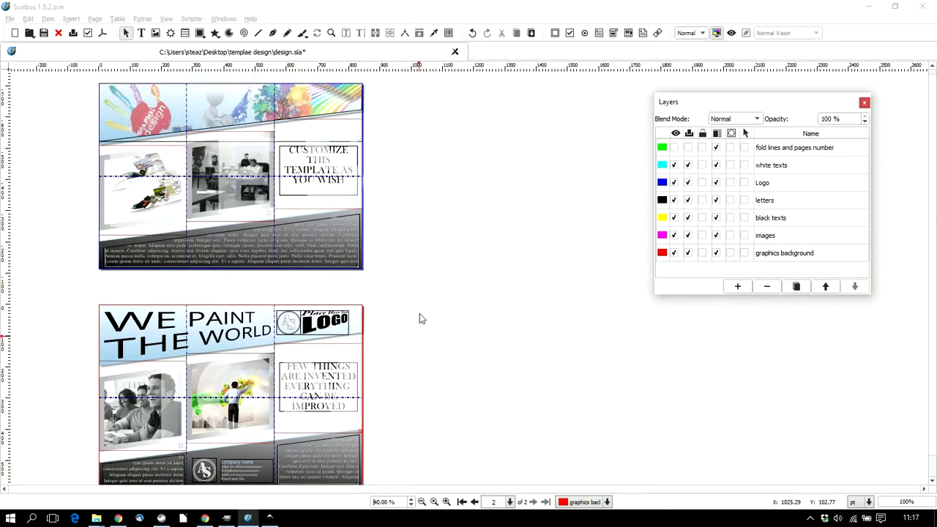
scroll(464, 368, down, 1)
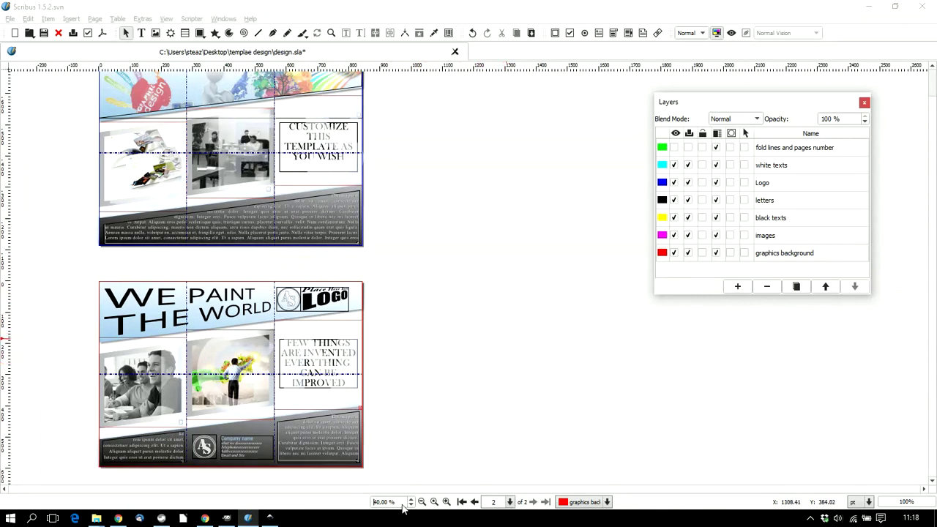
At 100% zoom, make the images layer active and open the properties of the middle-column image frame on page 1.
click(434, 501)
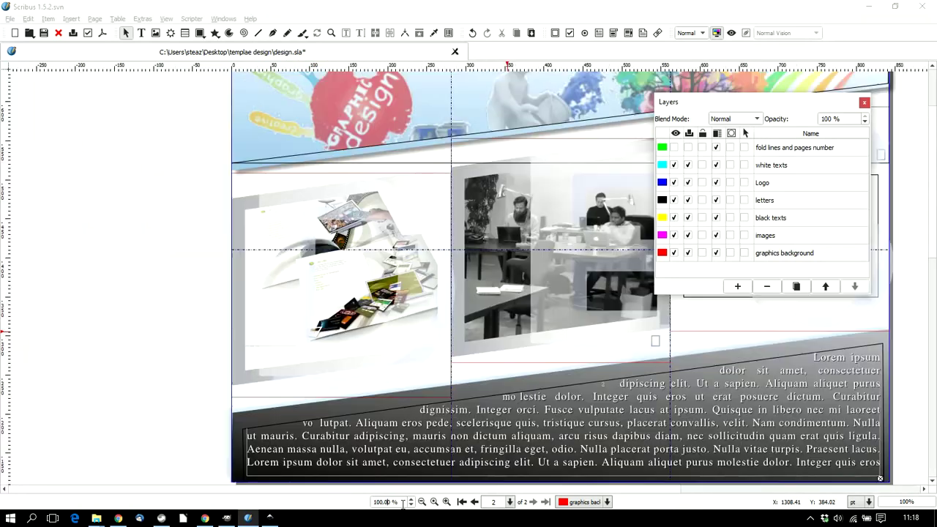
scroll(521, 366, up, 2)
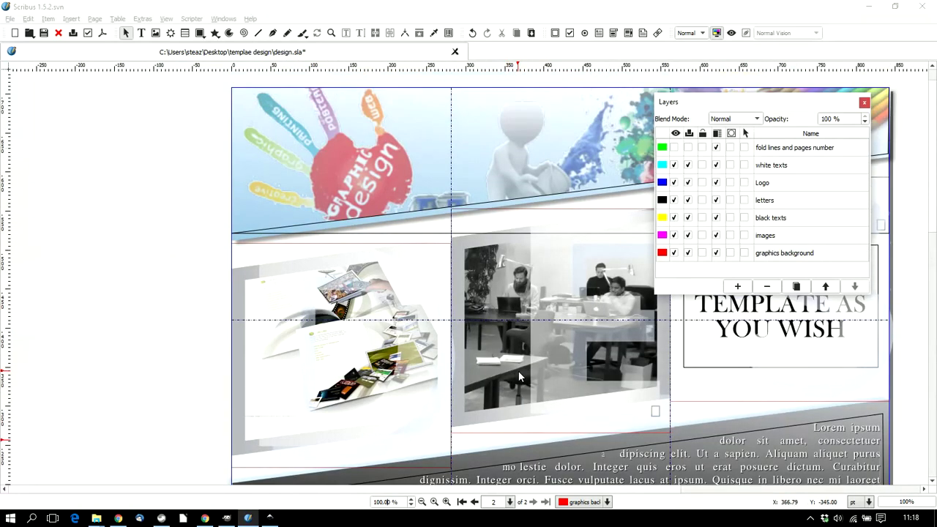
click(794, 235)
click(488, 242)
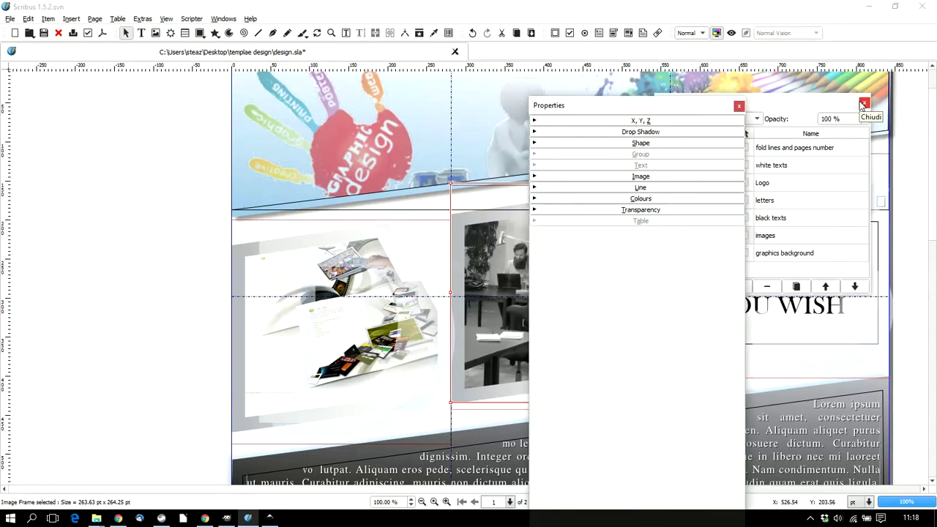
key(F2)
drag(638, 110, 790, 57)
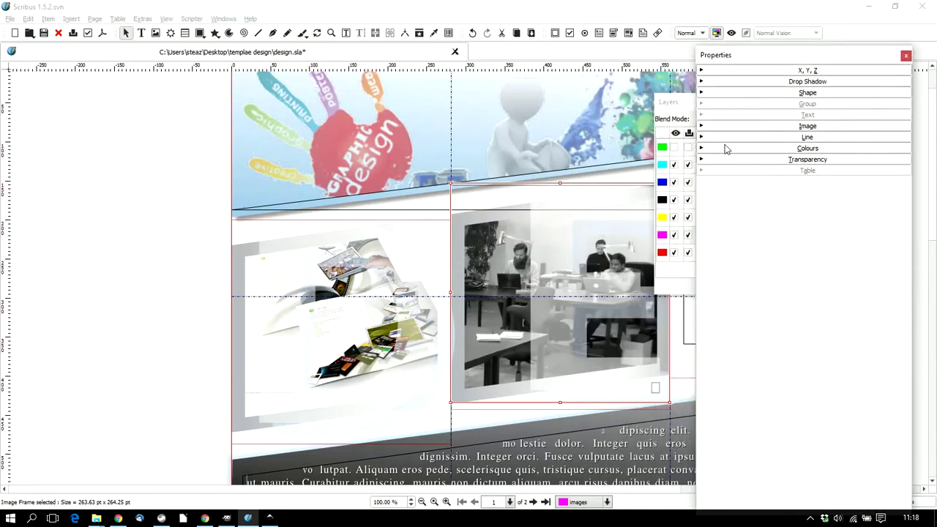
Remove the Greyscale image effect from the middle-column office picture on page 1.
click(701, 127)
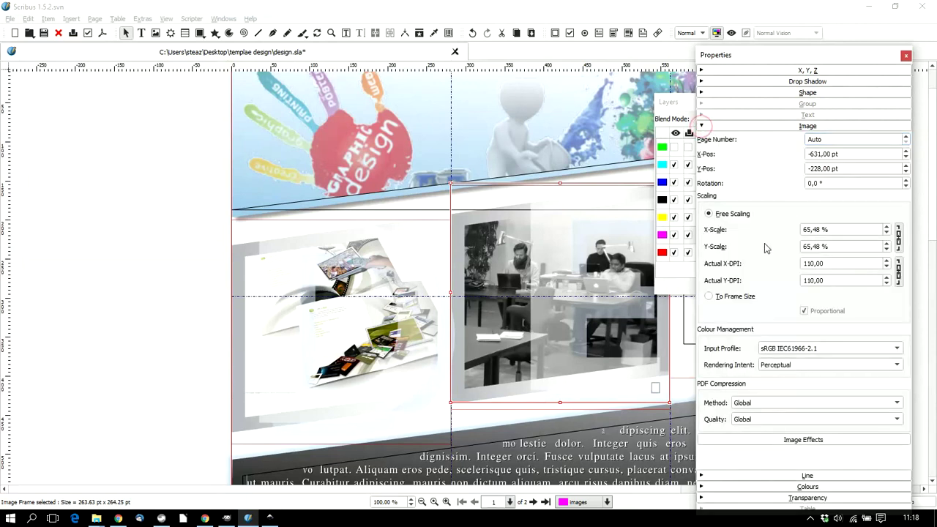
click(802, 439)
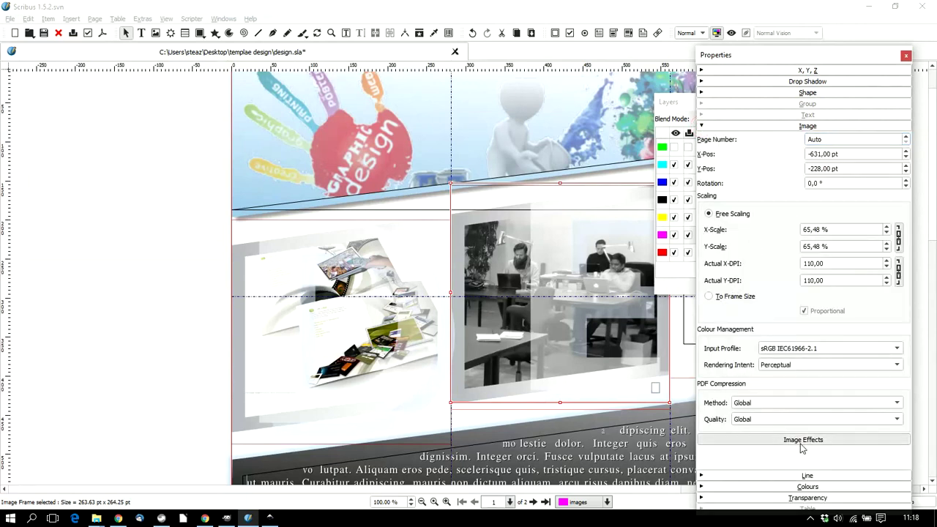
drag(452, 130, 728, 56)
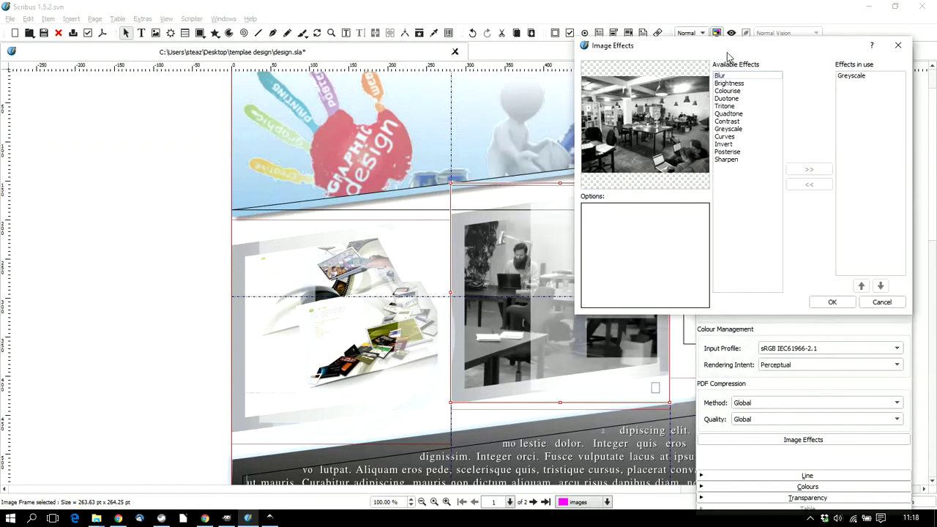
click(851, 77)
click(808, 171)
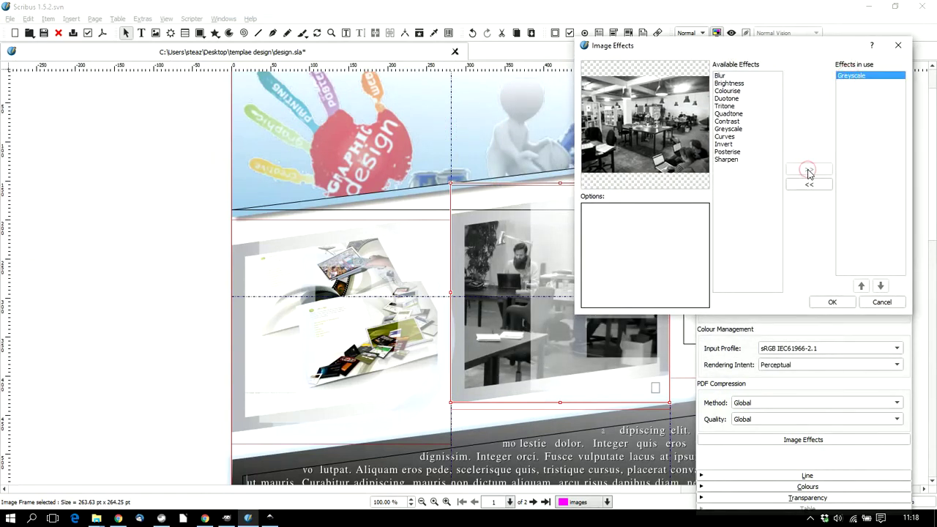
click(809, 184)
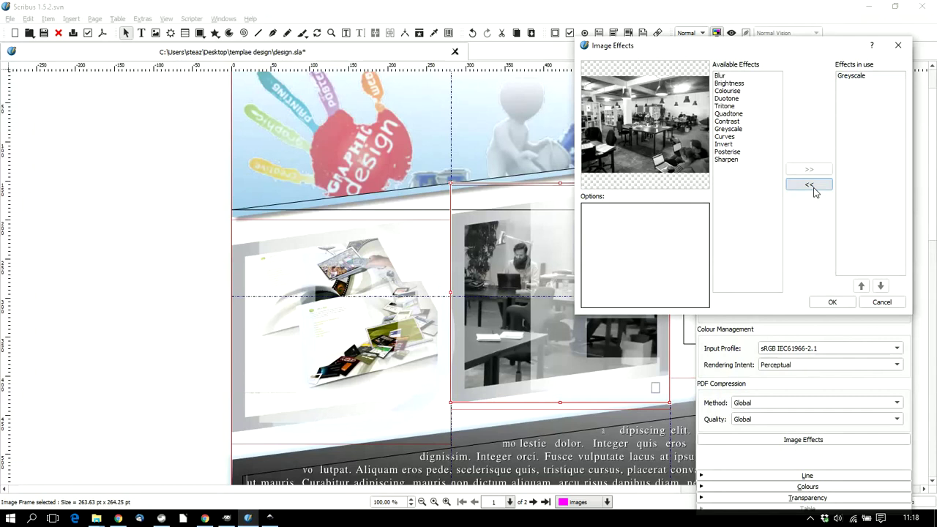
click(833, 302)
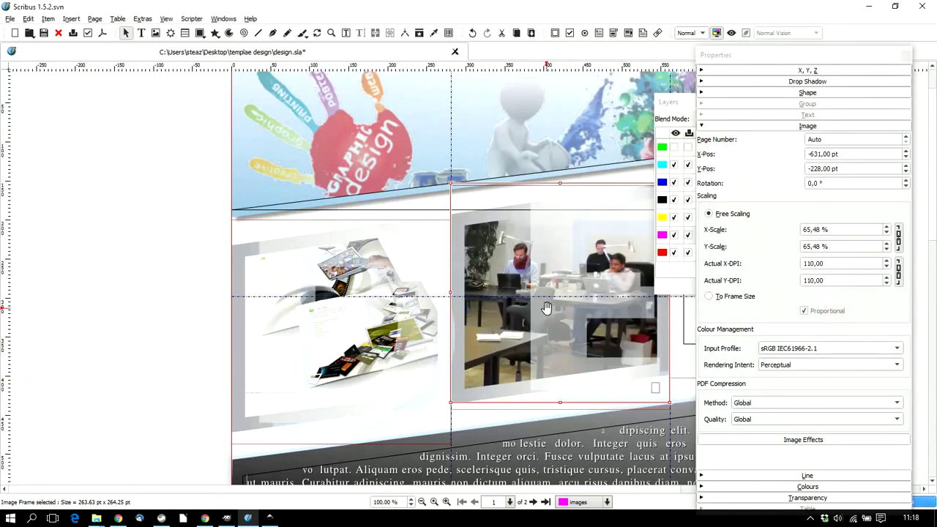
Apply a Quadtone effect to the office picture, with orange, orange, yellow and White as colours 1 to 4.
click(803, 440)
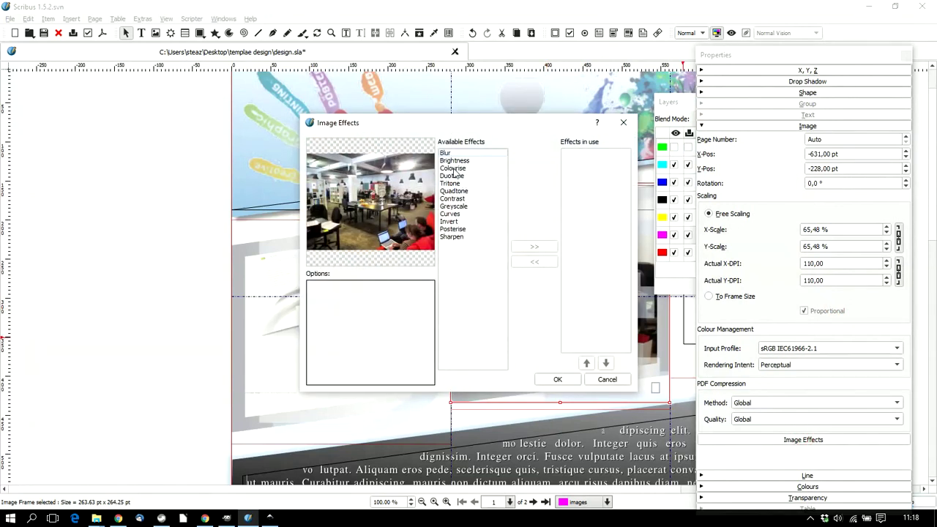
click(459, 192)
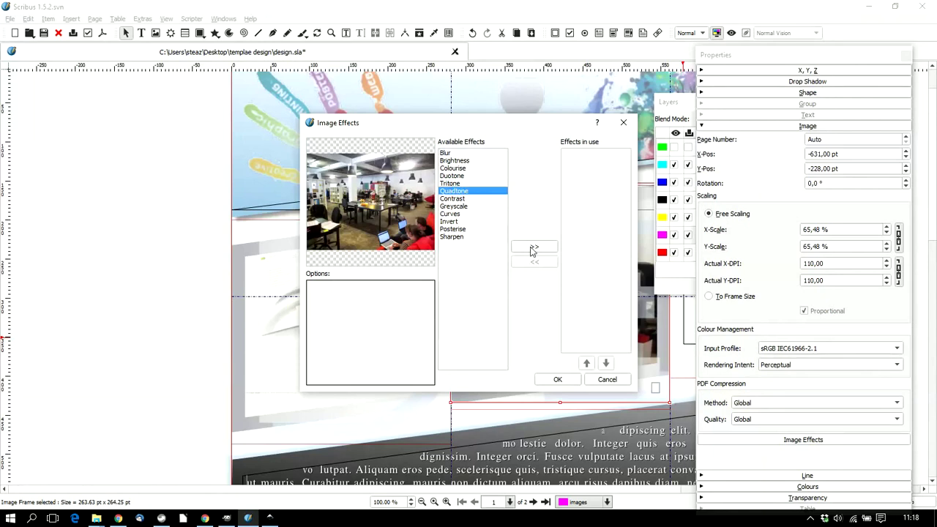
click(534, 247)
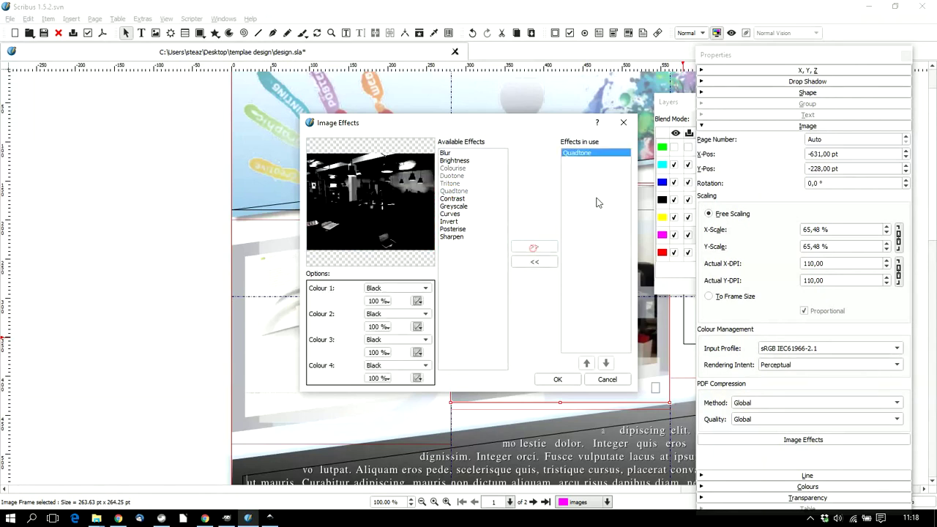
click(428, 288)
click(404, 352)
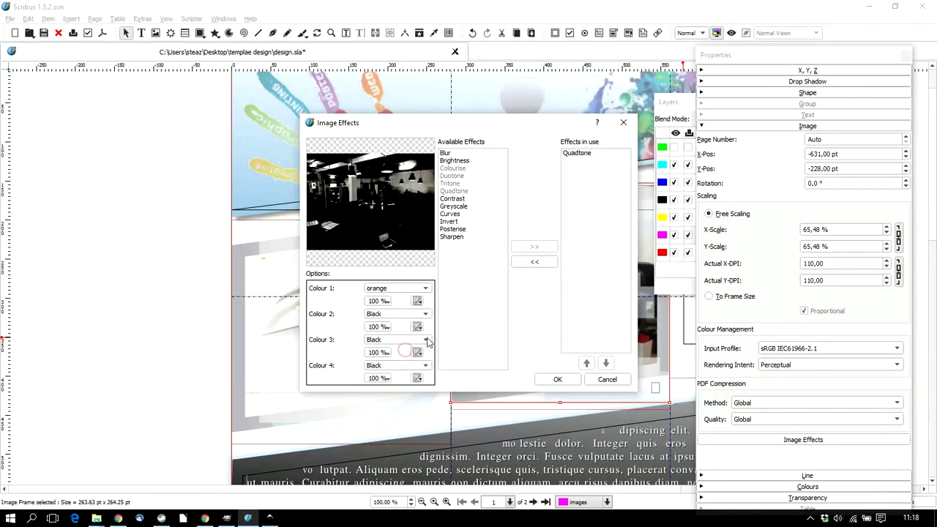
click(426, 314)
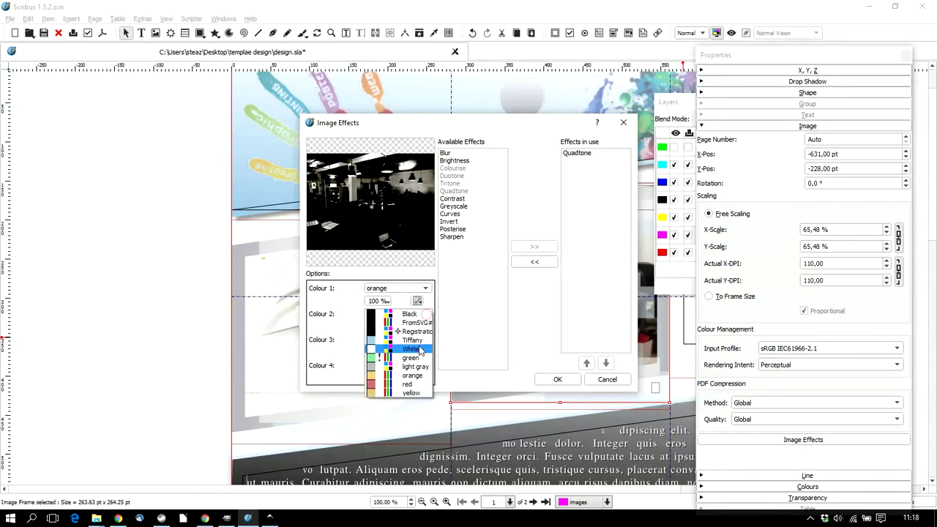
click(413, 376)
click(420, 341)
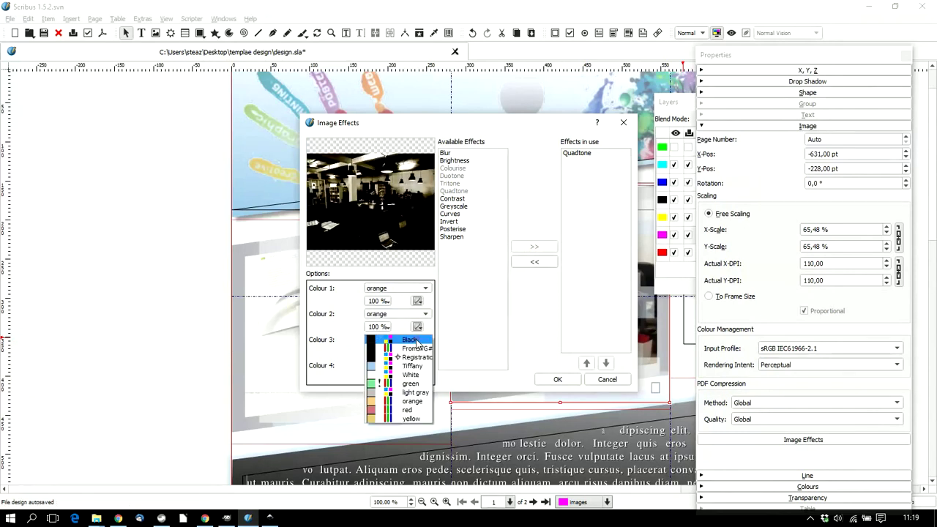
click(399, 419)
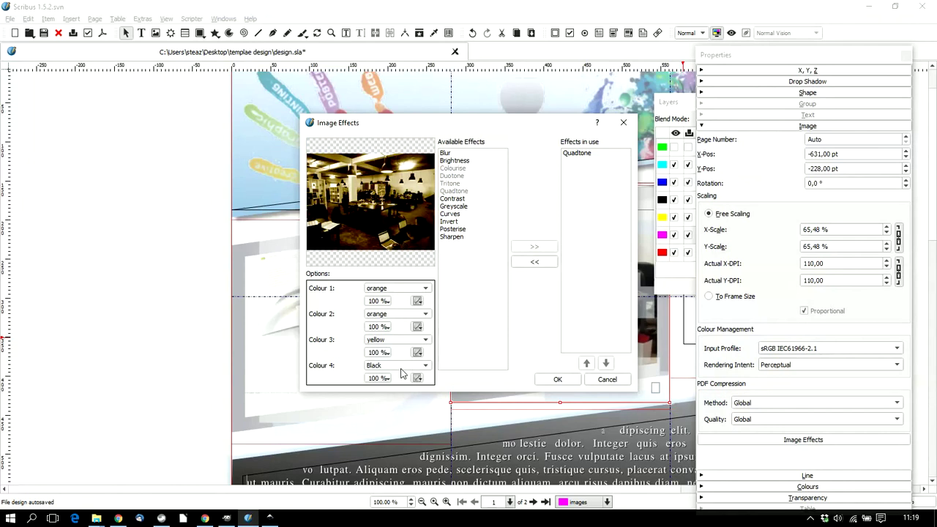
click(401, 366)
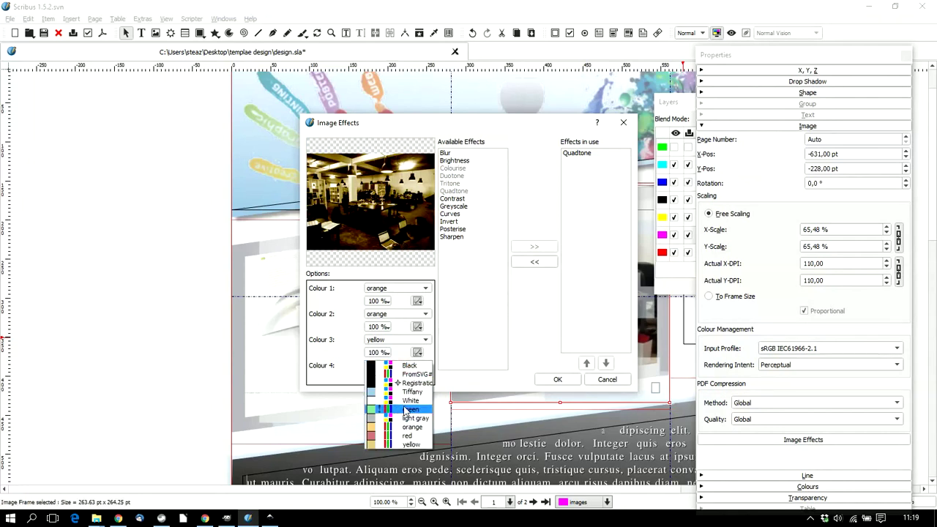
click(404, 400)
click(563, 381)
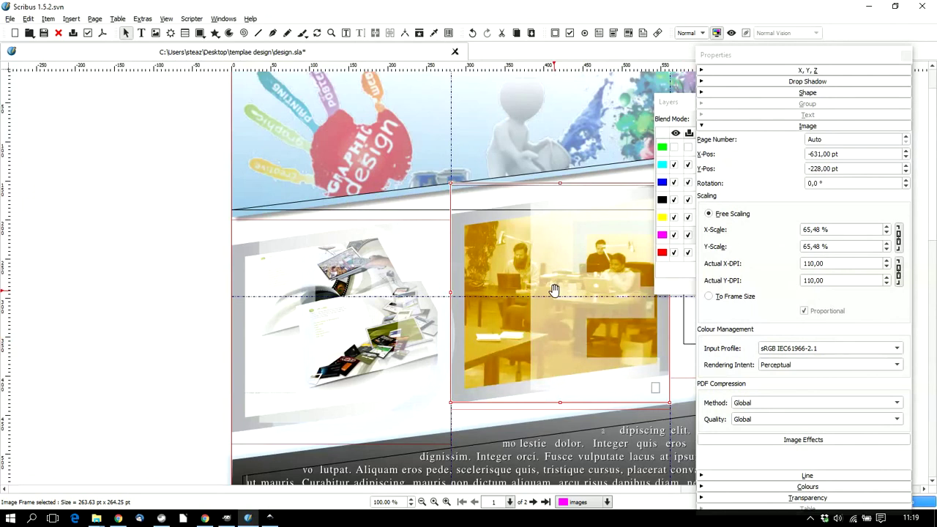
Replace the office picture's Quadtone effect with the Greyscale effect.
click(829, 442)
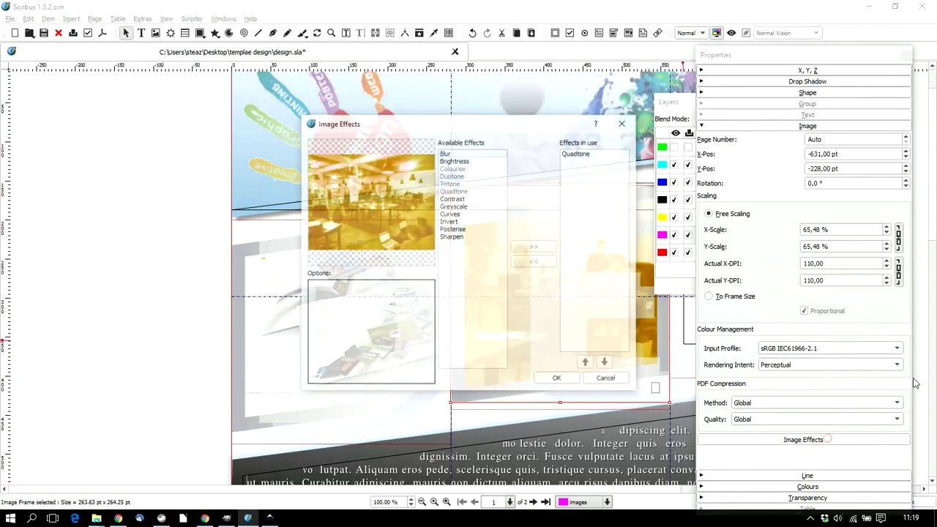
click(586, 152)
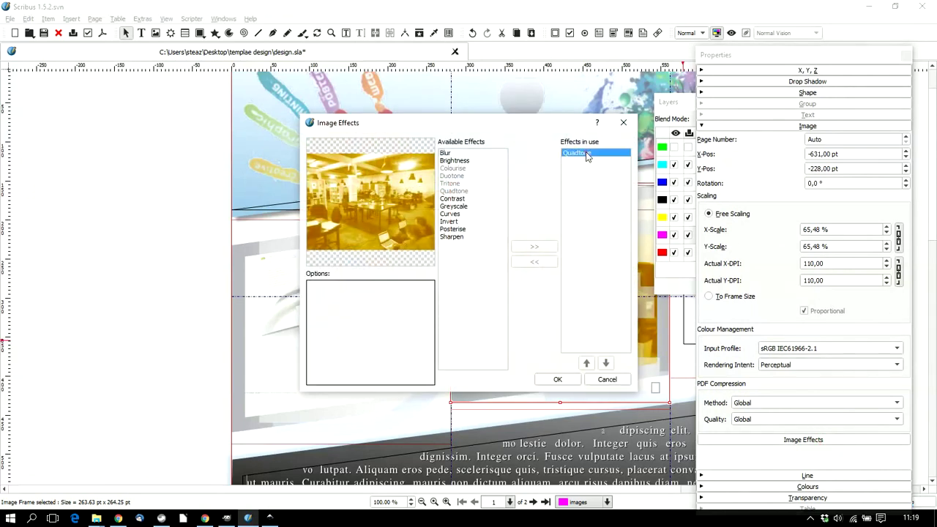
click(532, 264)
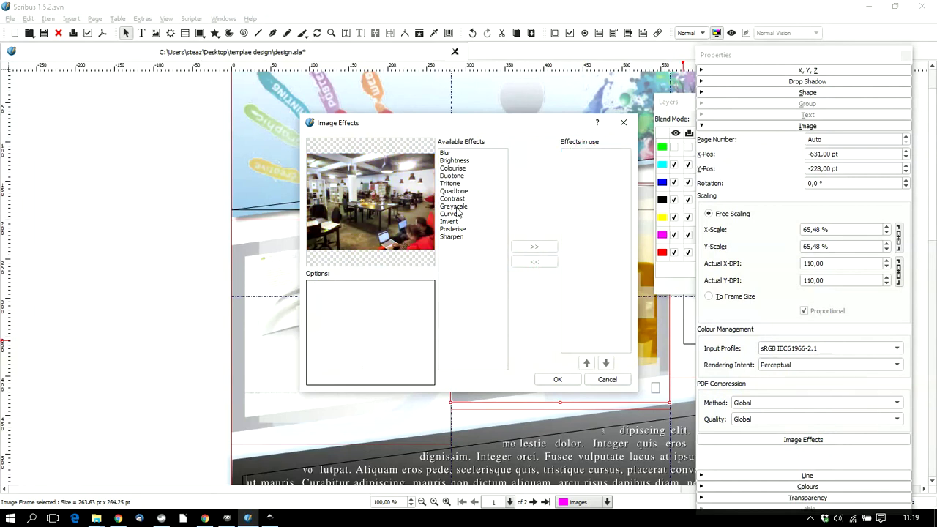
click(455, 207)
click(536, 247)
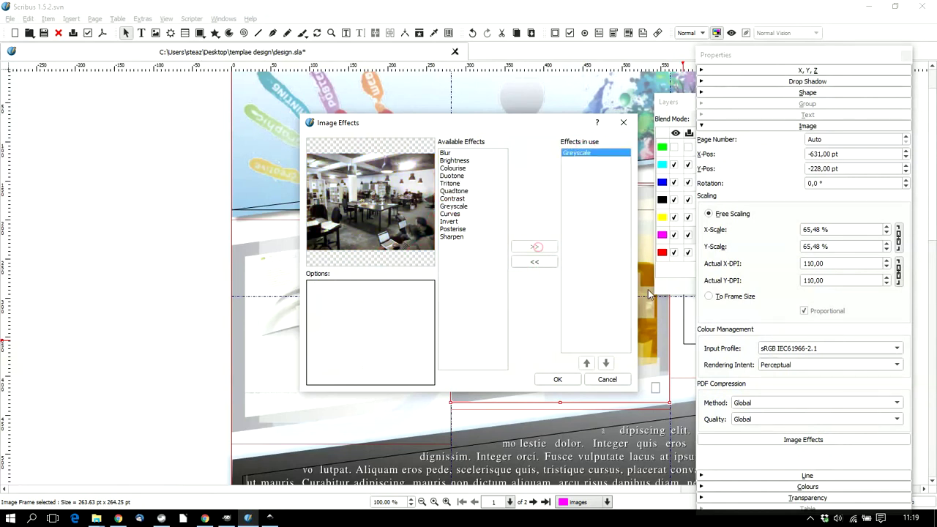
click(552, 380)
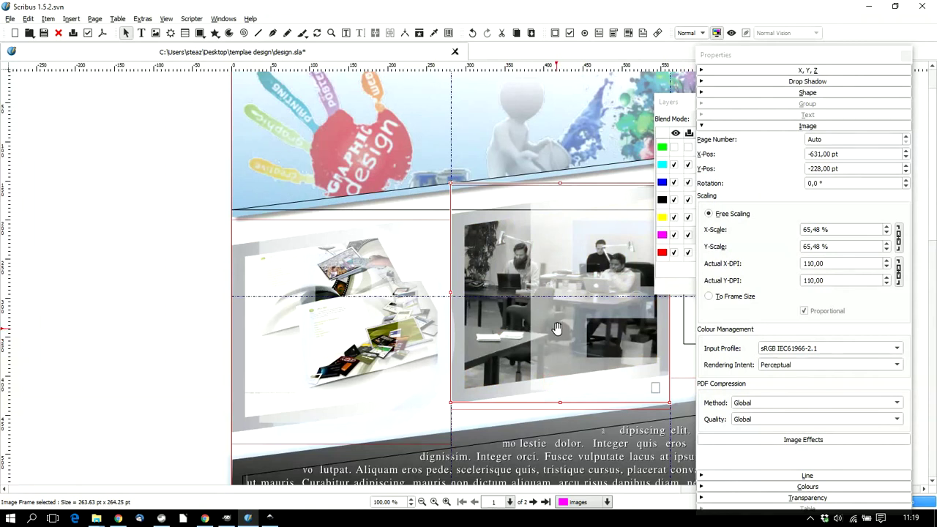
Close the Properties and Layers palettes and look over the complete layout of both pages.
click(904, 57)
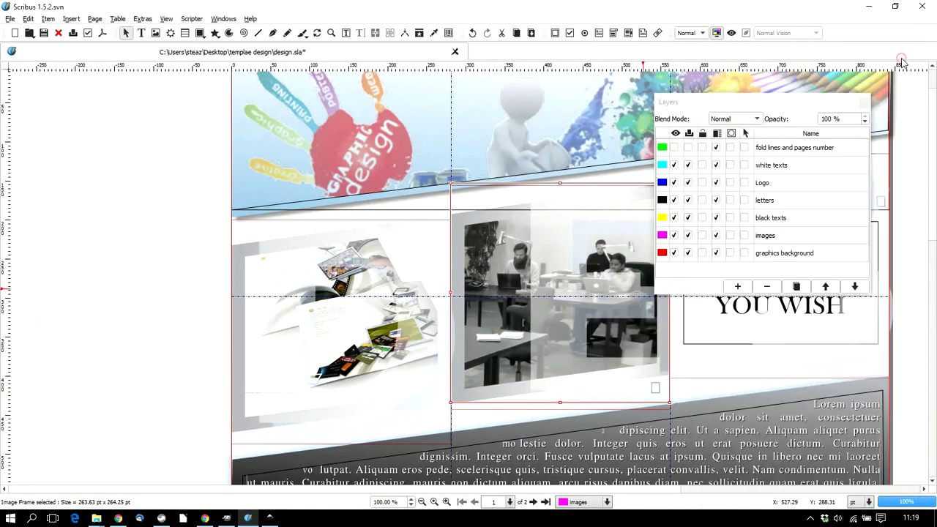
click(861, 100)
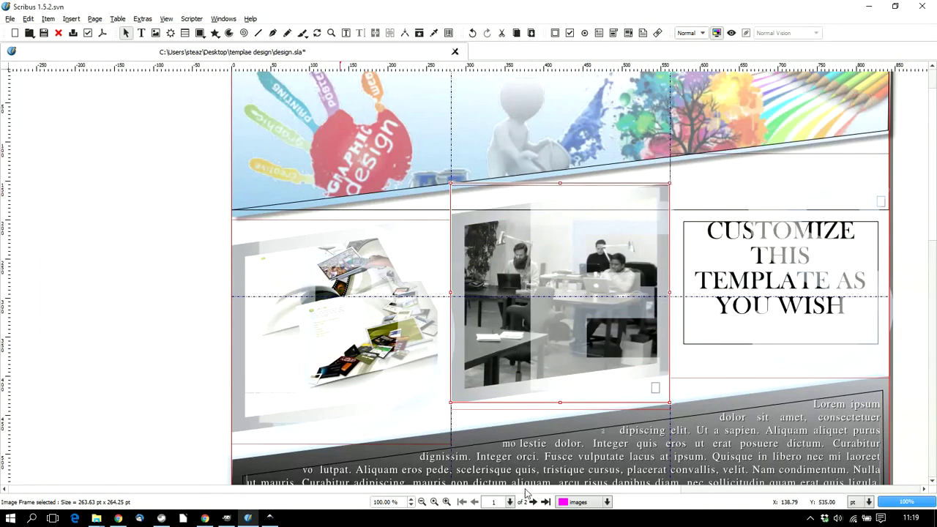
scroll(525, 489, right, 3)
scroll(493, 295, down, 4)
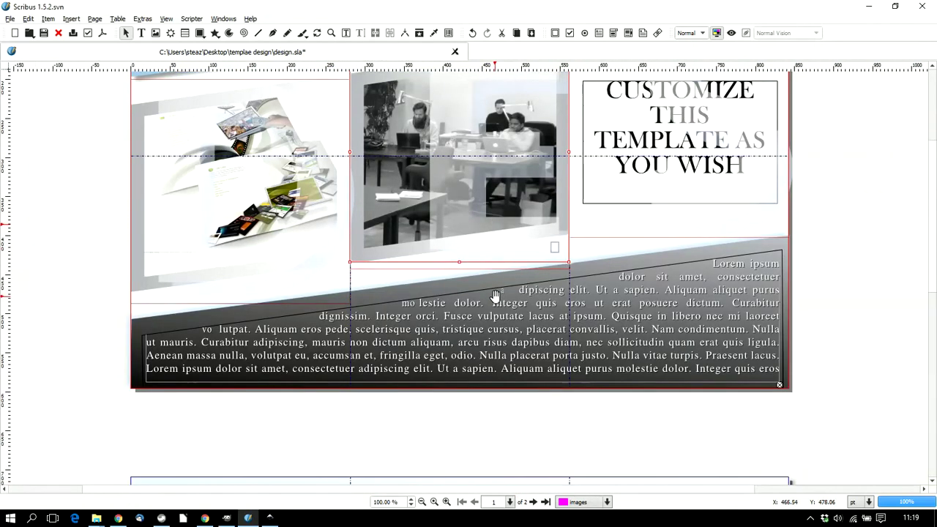
scroll(494, 294, up, 5)
scroll(495, 302, down, 6)
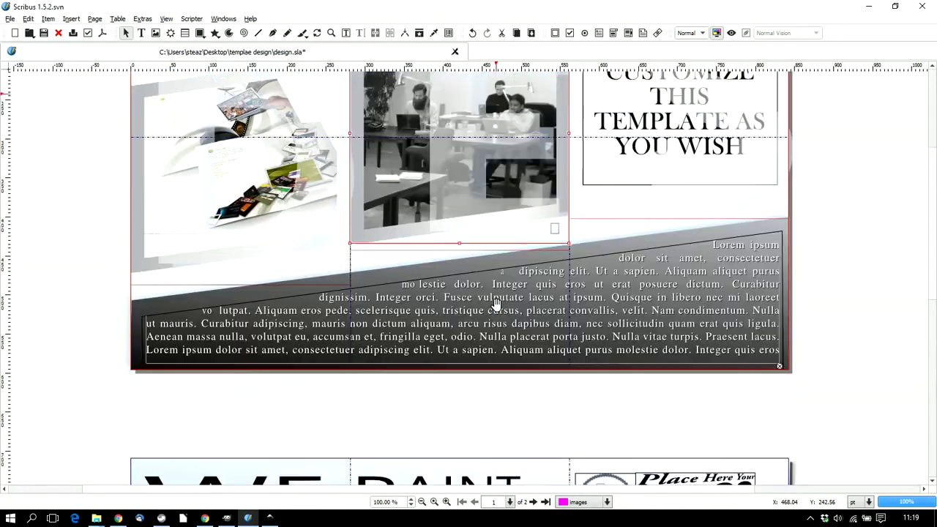
scroll(495, 302, down, 10)
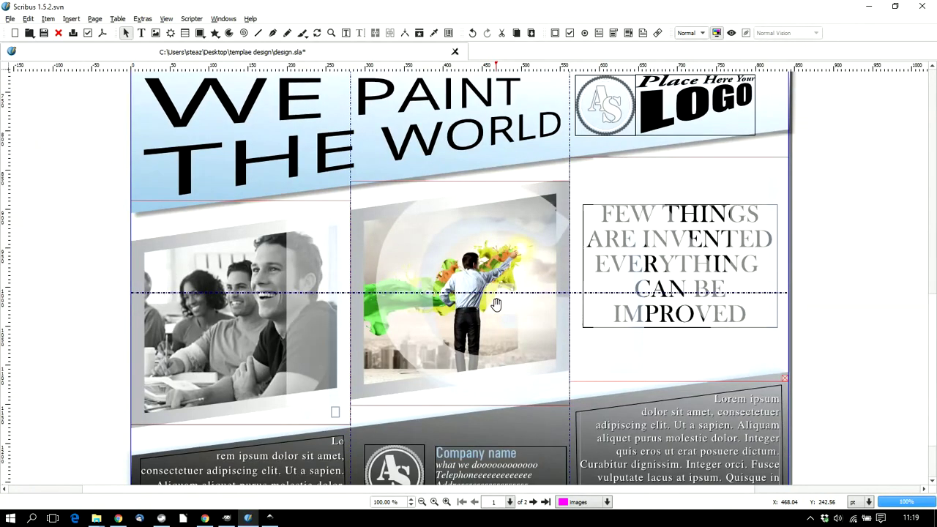